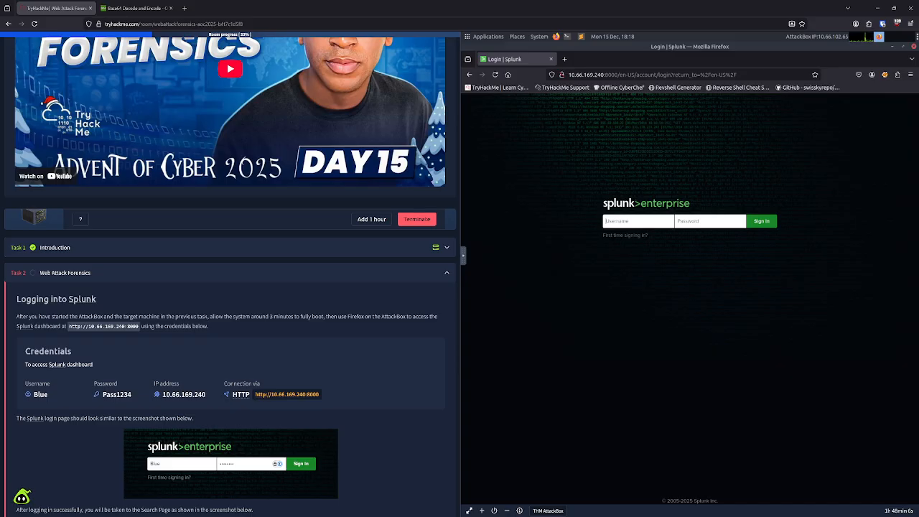
# Step: Sign in to the Splunk dashboard as Blue with the password given in the task, and decline saving the login
pyautogui.scroll(-3, 230, 276)
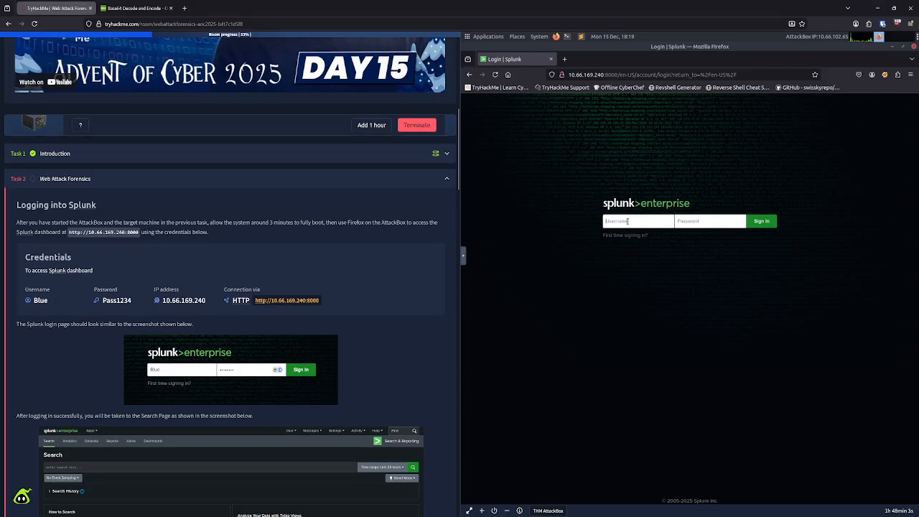
pyautogui.write('Blue')
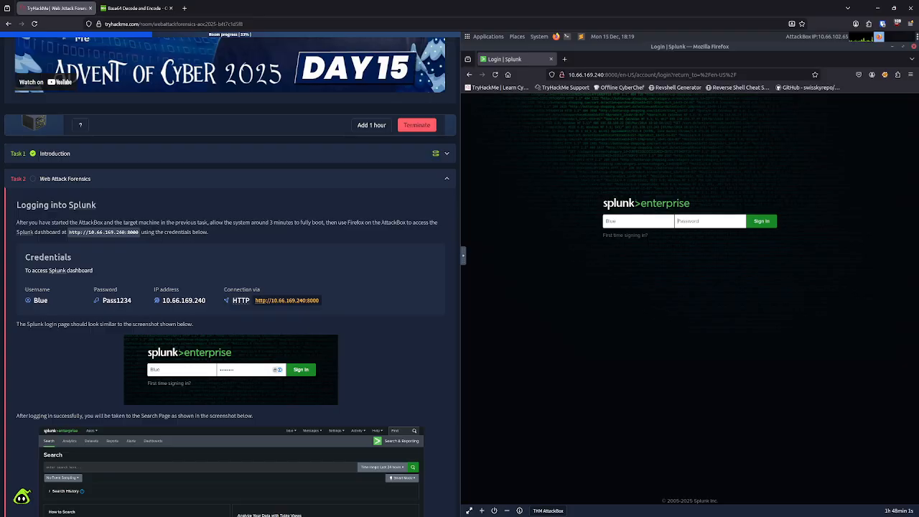
pyautogui.press('Tab')
pyautogui.write('Pa')
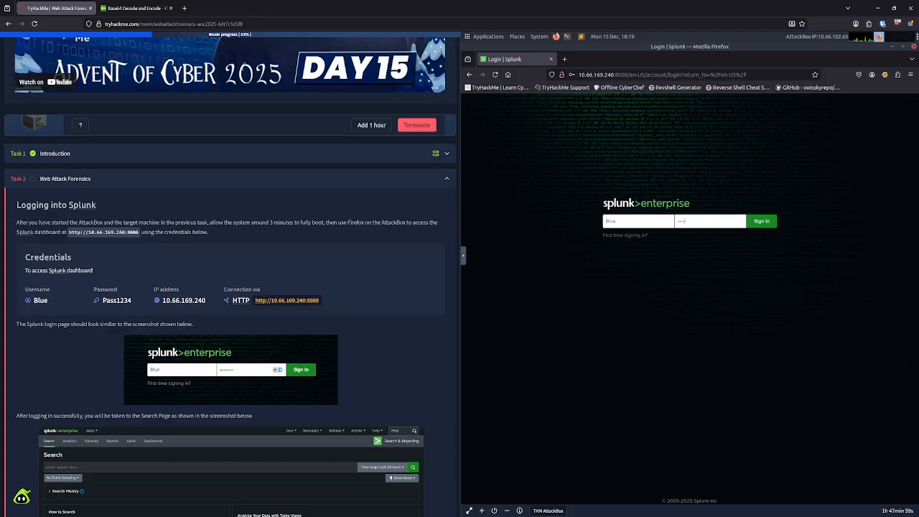
pyautogui.write('ss1234')
pyautogui.press('Return')
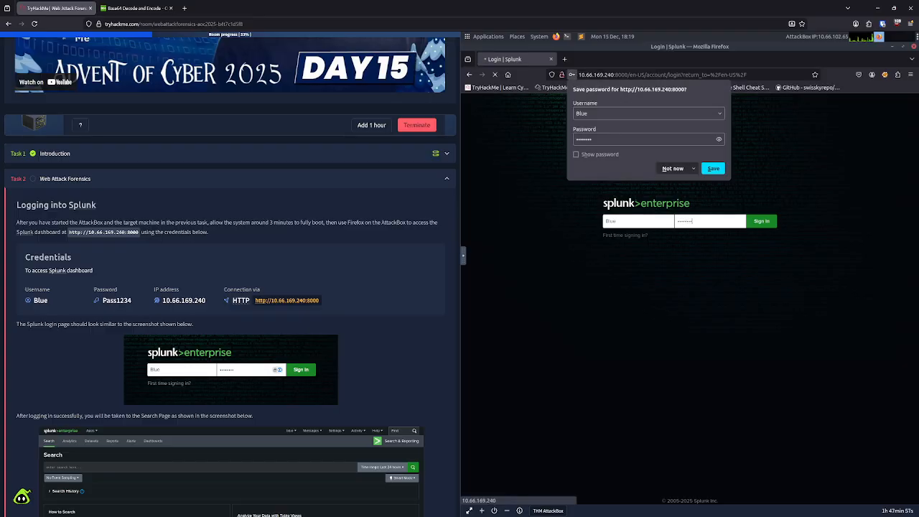
pyautogui.click(672, 168)
# Step: Copy the query under Identify Base64-Encoded PowerShell Payloads from the task page into the AttackBox clipboard, replacing its old contents
pyautogui.scroll(-10, 206, 368)
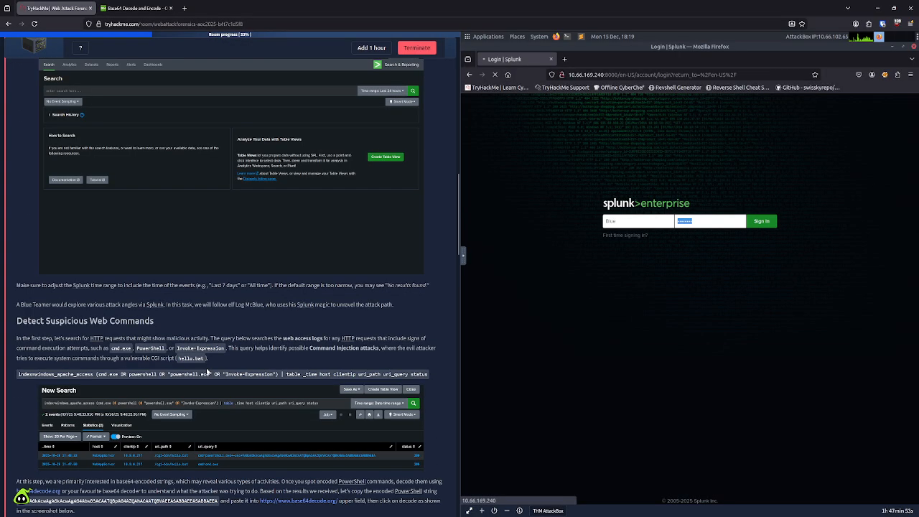
pyautogui.scroll(-5, 206, 368)
pyautogui.scroll(-15, 208, 371)
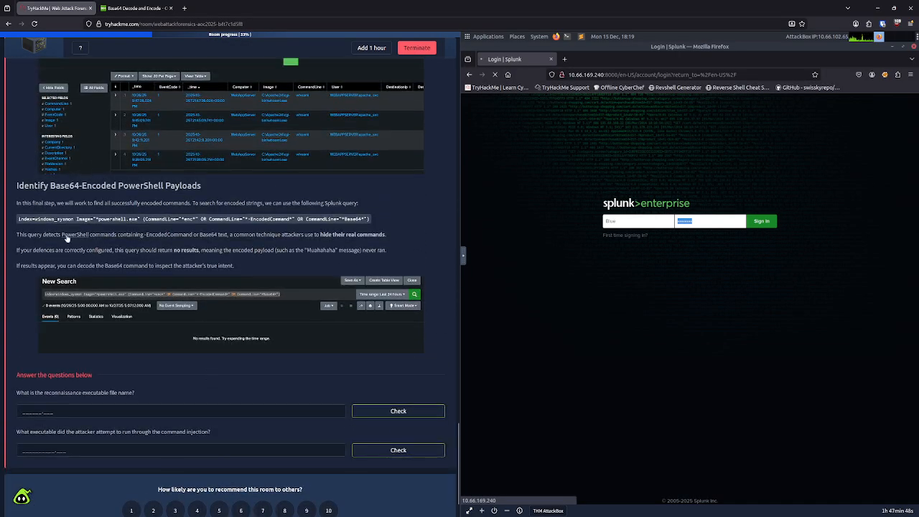
pyautogui.moveTo(18, 219); pyautogui.dragTo(368, 220)
pyautogui.hotkey('ctrl', 'c')
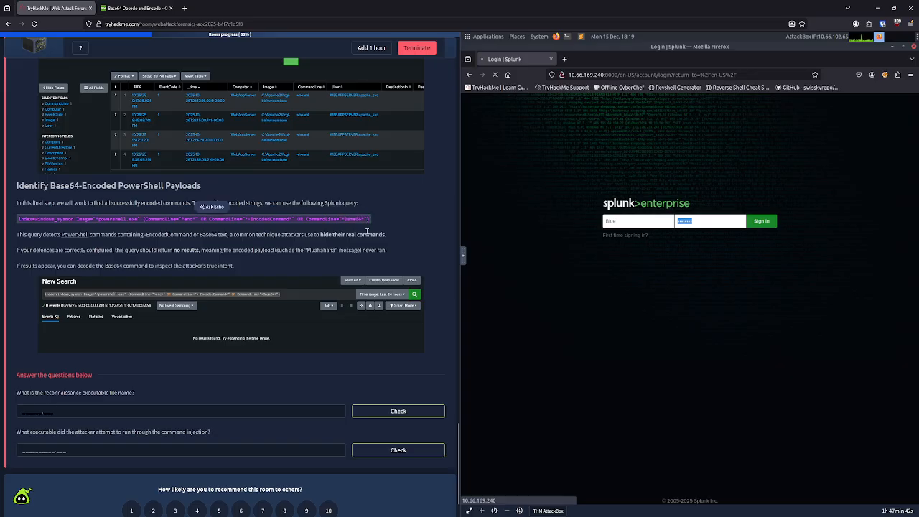
pyautogui.click(462, 255)
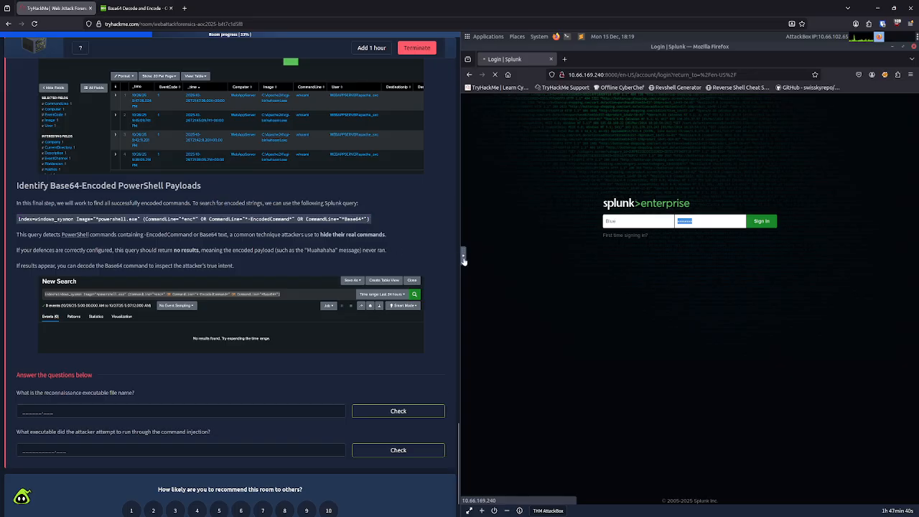
pyautogui.click(468, 275)
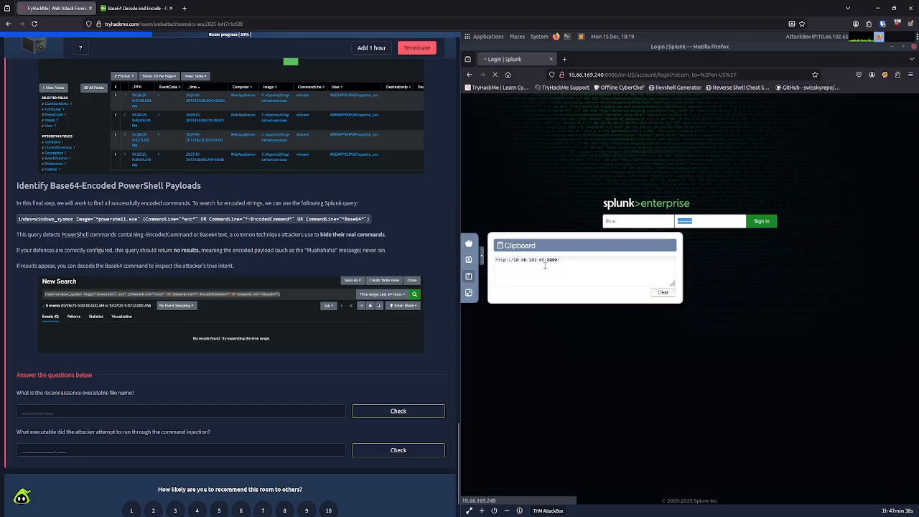
pyautogui.moveTo(560, 260); pyautogui.dragTo(495, 261)
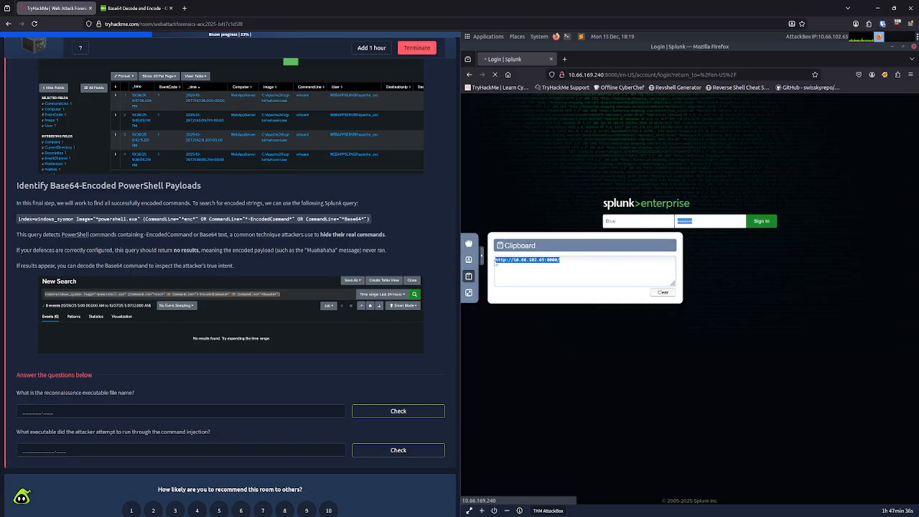
pyautogui.hotkey('ctrl', 'v')
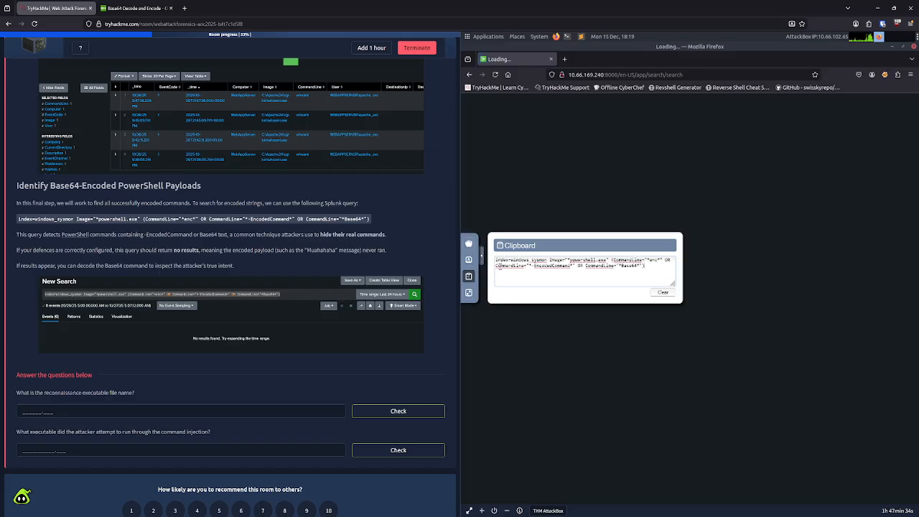
pyautogui.click(481, 263)
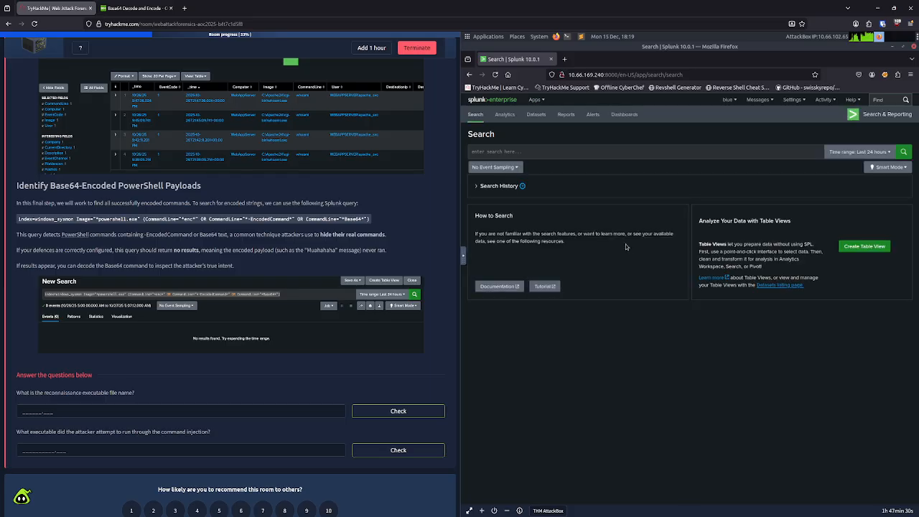
# Step: Run the search index=windows_sysmon Image="*powershell.exe" (CommandLine="*enc*" OR CommandLine="*-EncodedCommand*" OR CommandLine="*Base64*") over All time
pyautogui.click(873, 154)
pyautogui.click(798, 193)
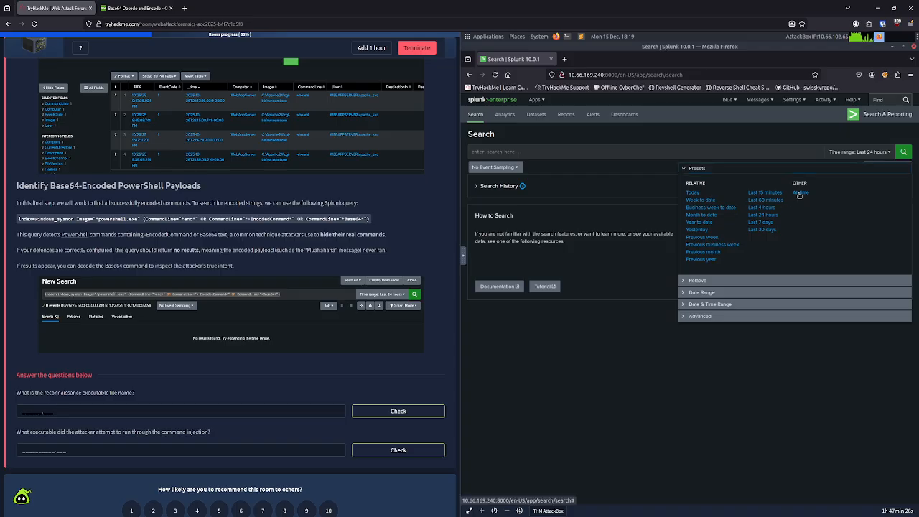
pyautogui.click(758, 155)
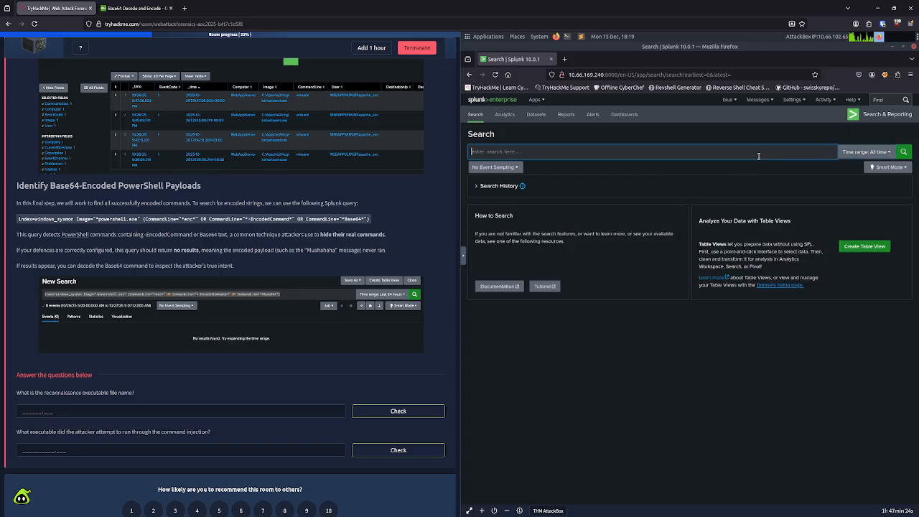
pyautogui.hotkey('ctrl', 'v')
pyautogui.click(902, 151)
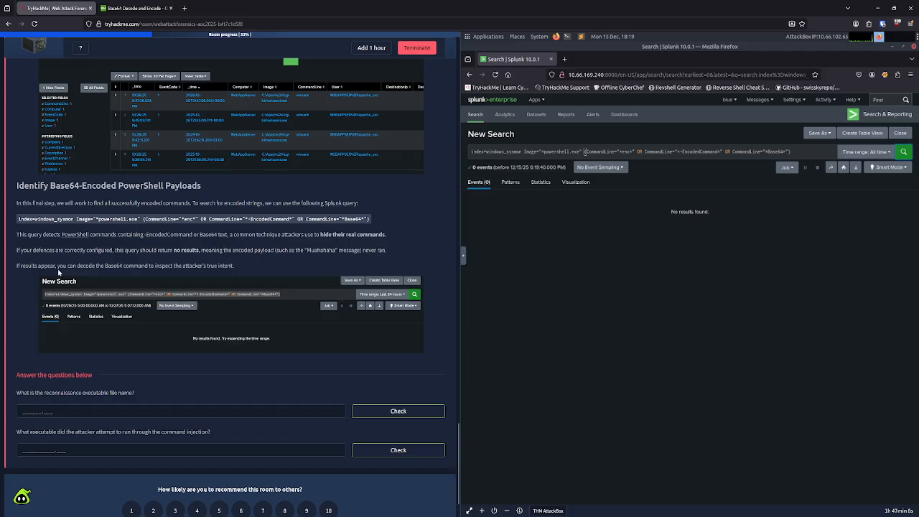
pyautogui.moveTo(73, 265); pyautogui.dragTo(226, 266)
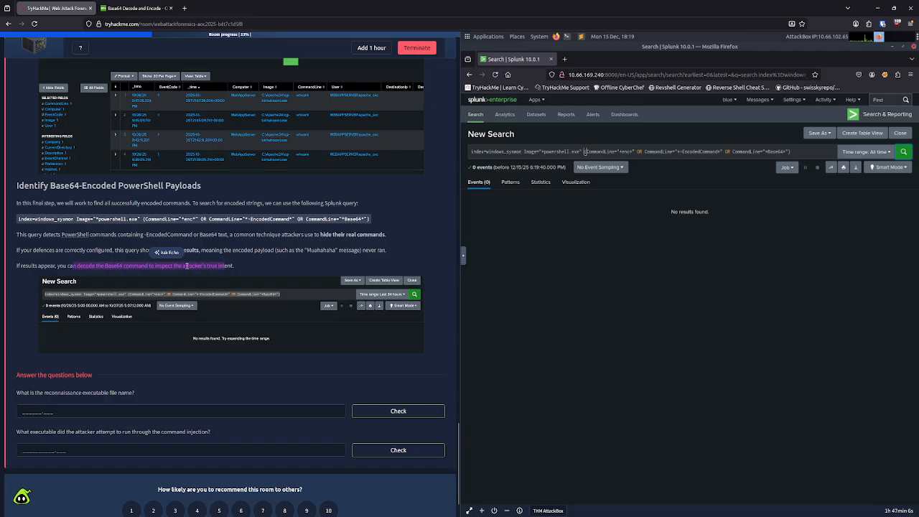
pyautogui.click(80, 250)
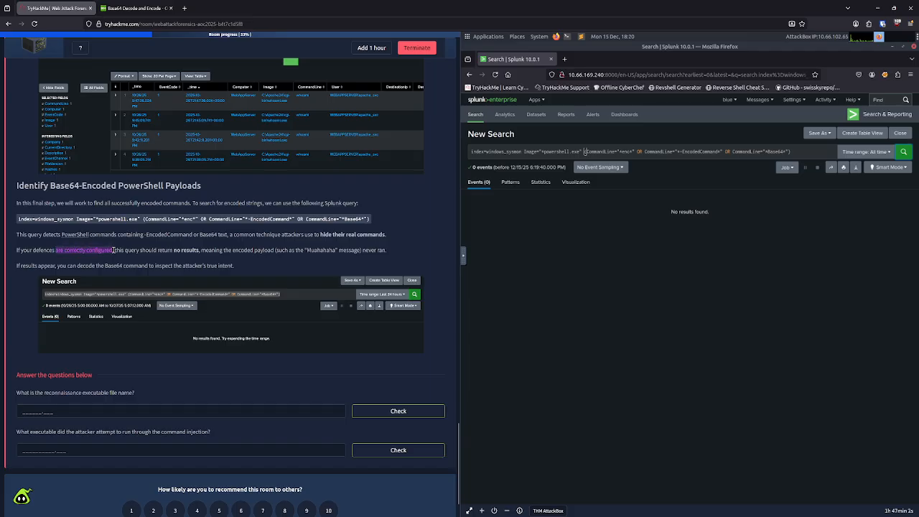
pyautogui.moveTo(276, 251); pyautogui.dragTo(331, 249)
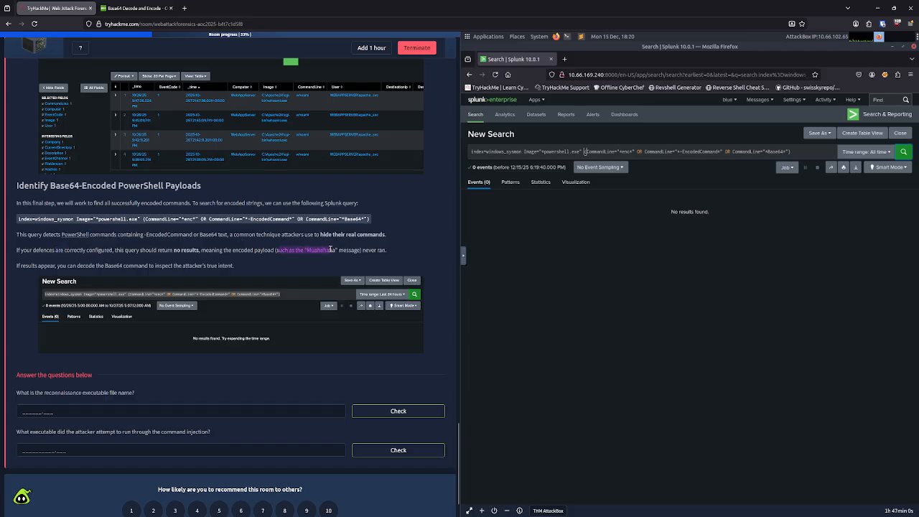
pyautogui.click(330, 249)
# Step: Copy the query under Confirm Attacker Enumeration Activity from the task page and clear the previous query from the Splunk search
pyautogui.scroll(5, 240, 307)
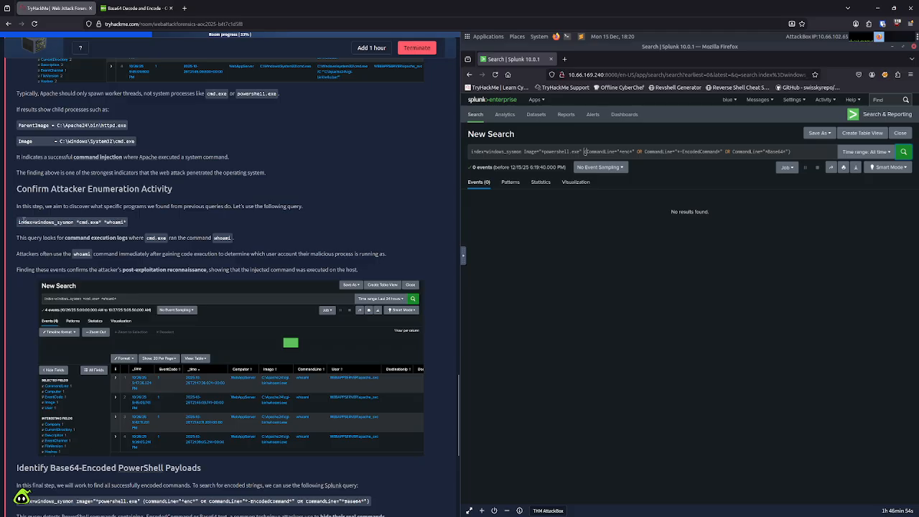
pyautogui.moveTo(19, 222); pyautogui.dragTo(125, 222)
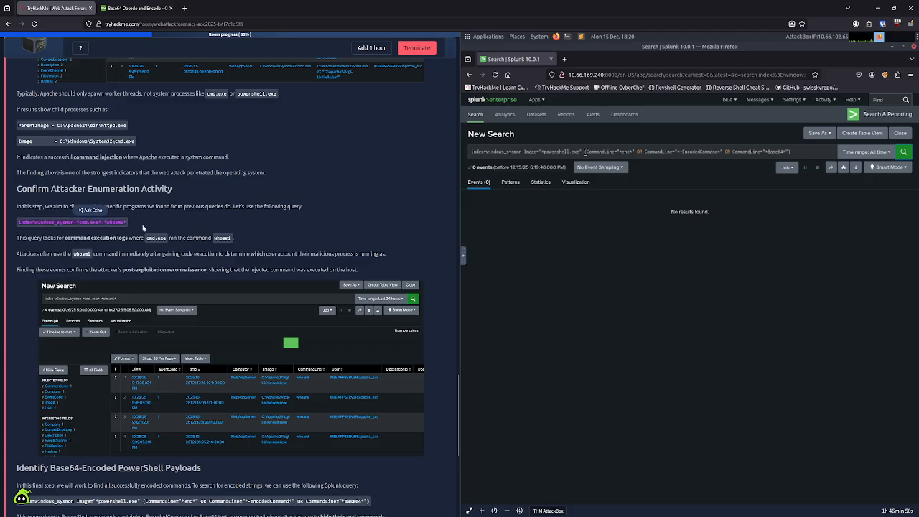
pyautogui.click(500, 220)
pyautogui.click(523, 150)
pyautogui.hotkey('ctrl', 'a')
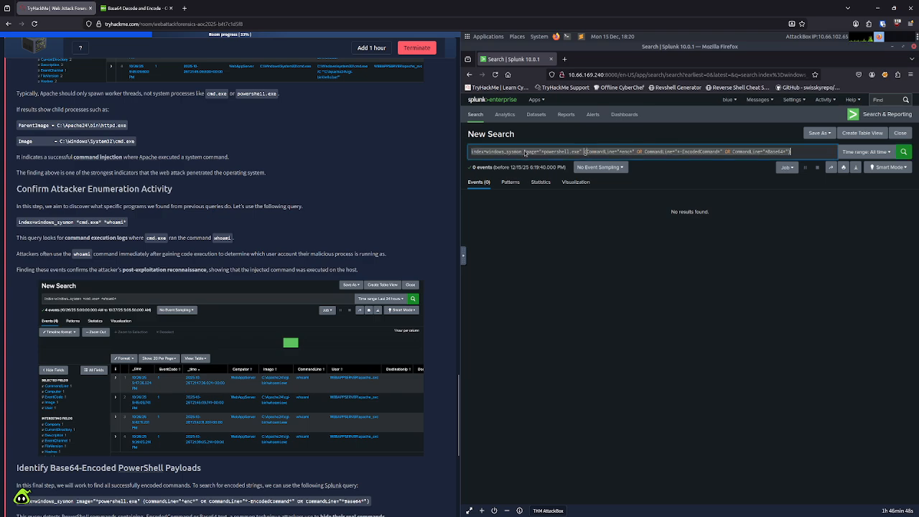
pyautogui.hotkey('ctrl', 'v')
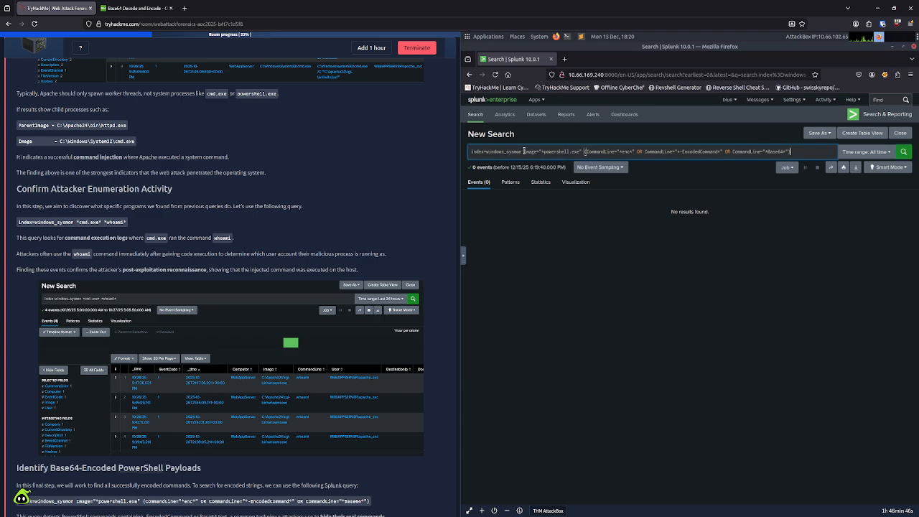
pyautogui.hotkey('ctrl', 'a')
pyautogui.press('BackSpace')
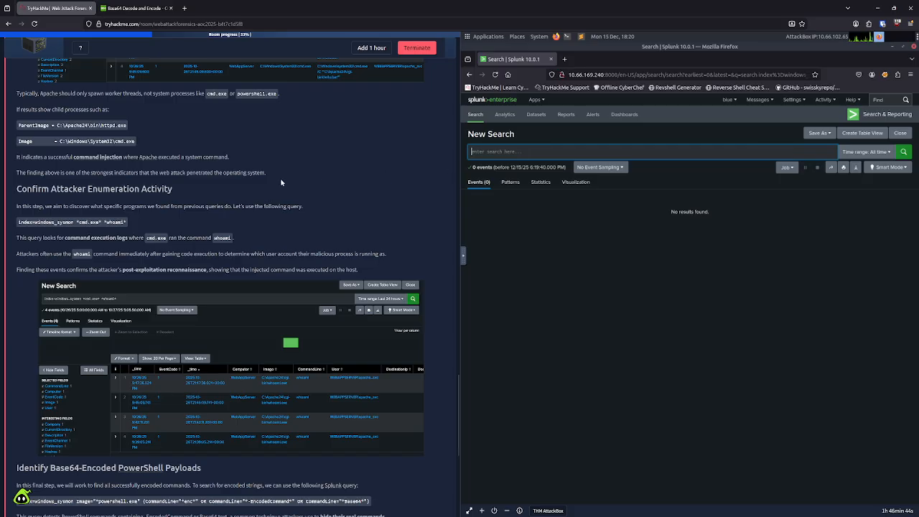
# Step: Replace the AttackBox clipboard contents with the copied query index=windows_sysmon *cmd.exe* *whoami*
pyautogui.click(463, 256)
pyautogui.click(468, 275)
pyautogui.click(565, 277)
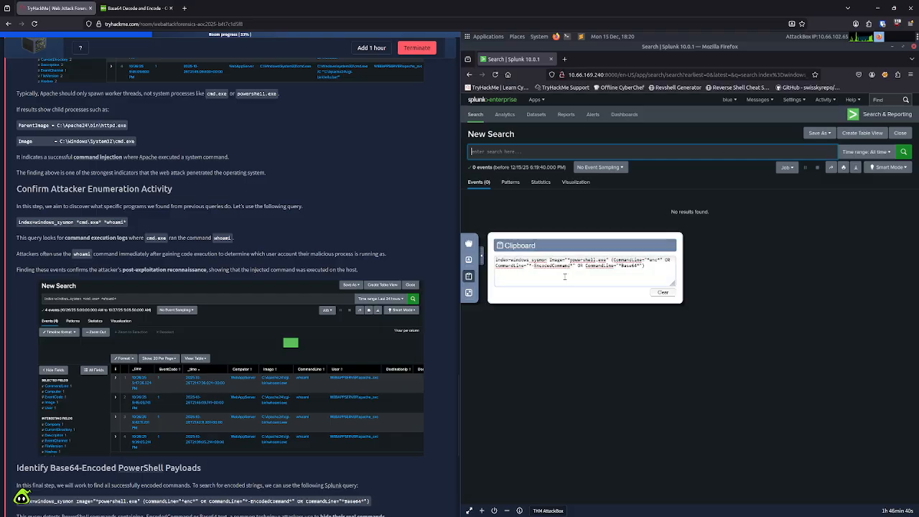
pyautogui.hotkey('ctrl', 'a')
pyautogui.write('index=windows_sysmon *cmd.exe* *whoami*')
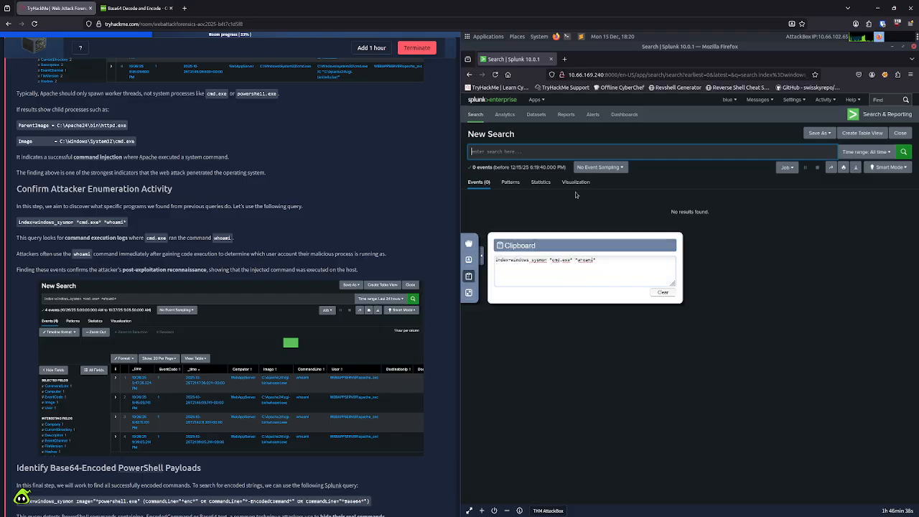
# Step: Run the search index=windows_sysmon *cmd.exe* *whoami* in Splunk
pyautogui.click(531, 152)
pyautogui.write('index=windows_sysmon "cmd.exe" "whoami"')
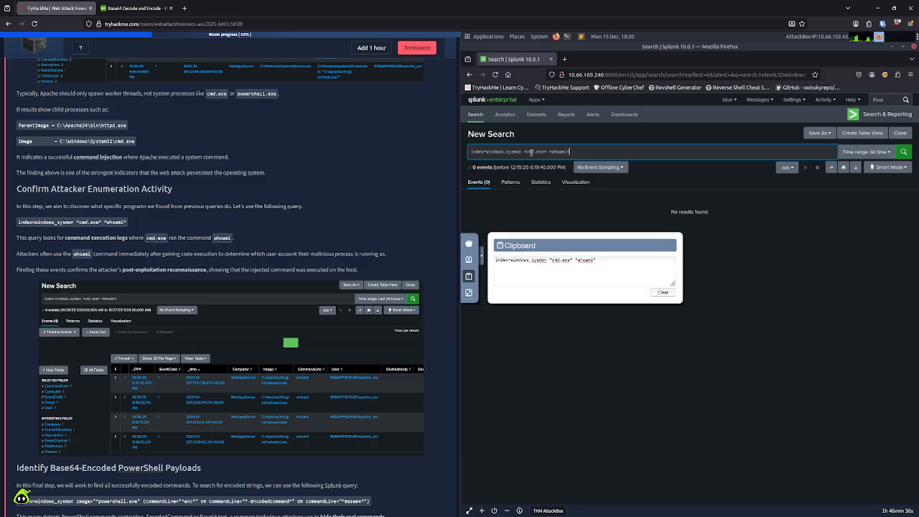
pyautogui.click(903, 152)
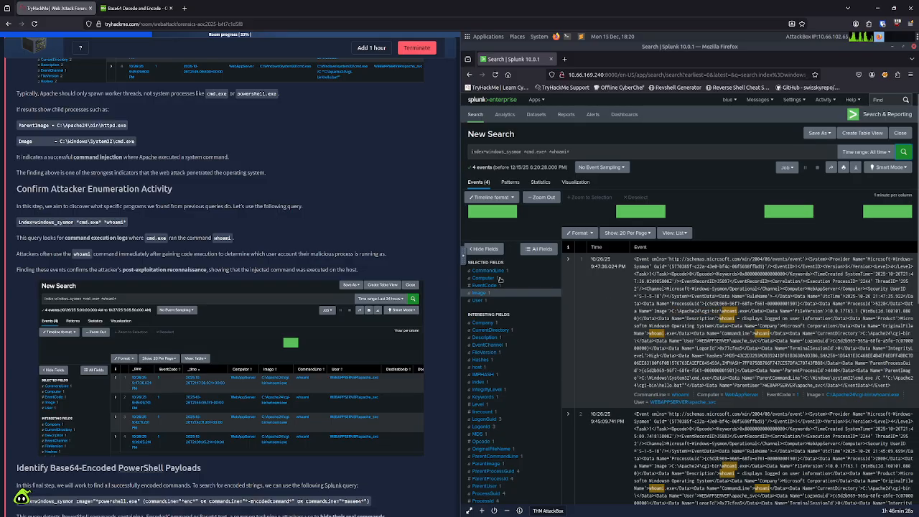
# Step: Examine the values of the host, User, Task, source, LogonId and LogonGuid fields in the whoami search results
pyautogui.click(477, 367)
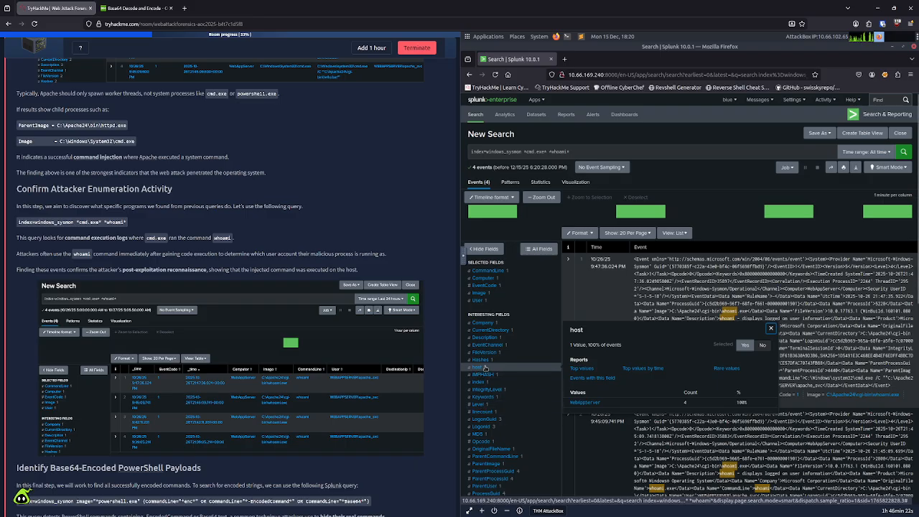
pyautogui.click(480, 301)
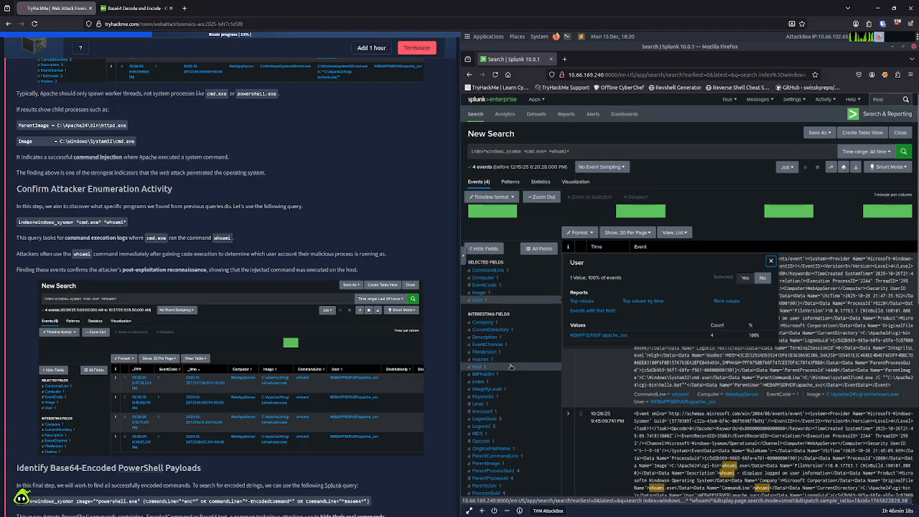
pyautogui.scroll(-2, 510, 366)
pyautogui.scroll(-2, 510, 367)
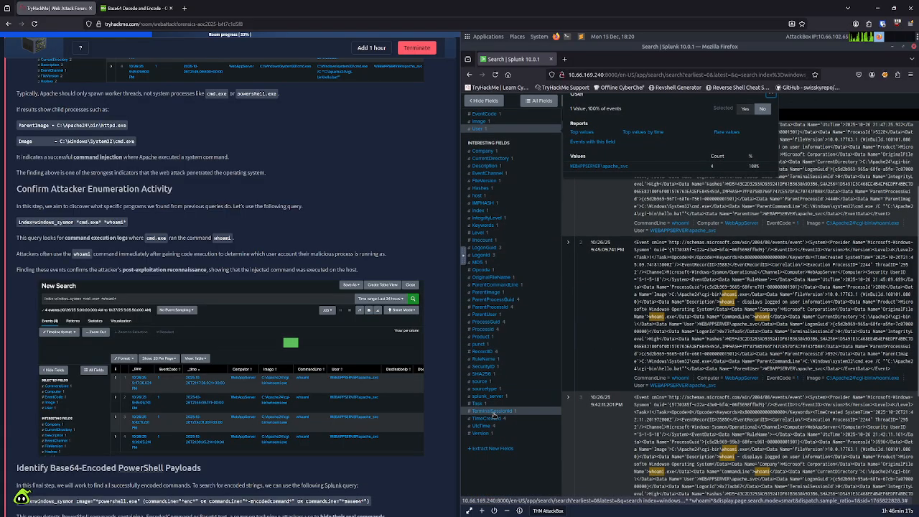
pyautogui.click(480, 404)
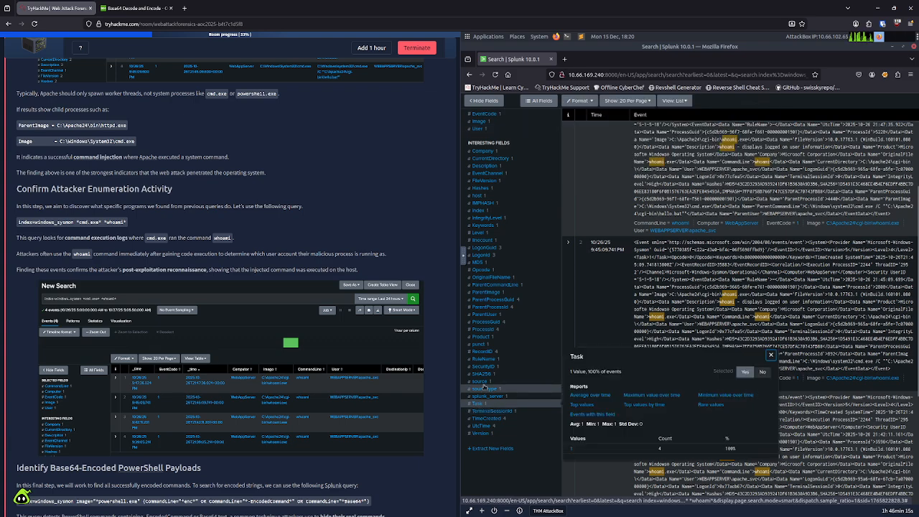
pyautogui.click(482, 381)
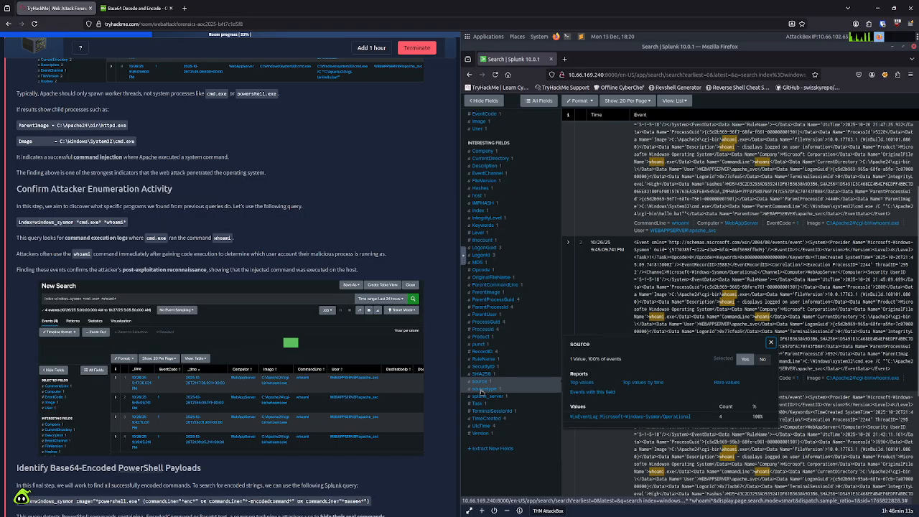
pyautogui.scroll(2, 483, 391)
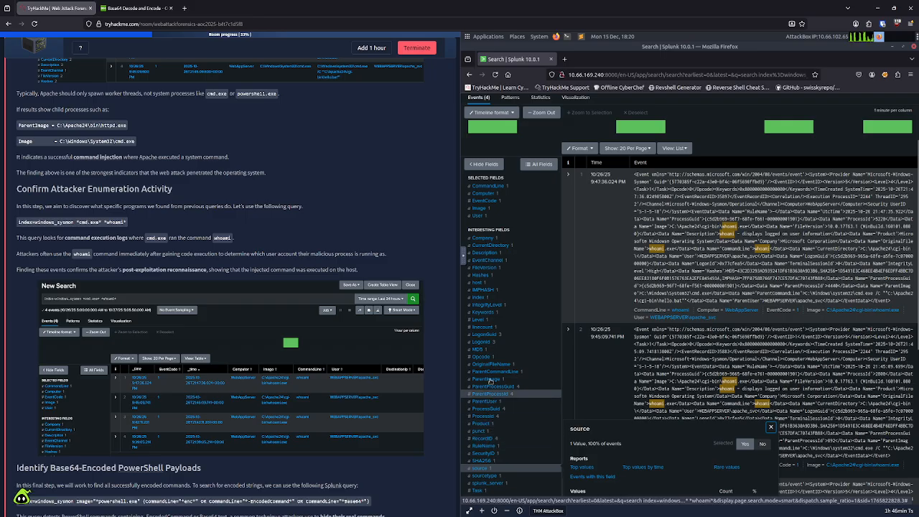
pyautogui.click(479, 342)
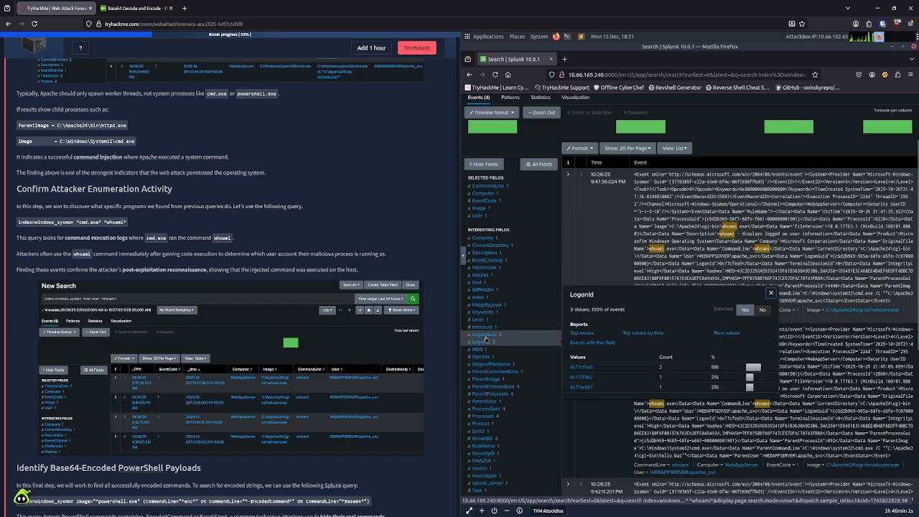
pyautogui.click(485, 334)
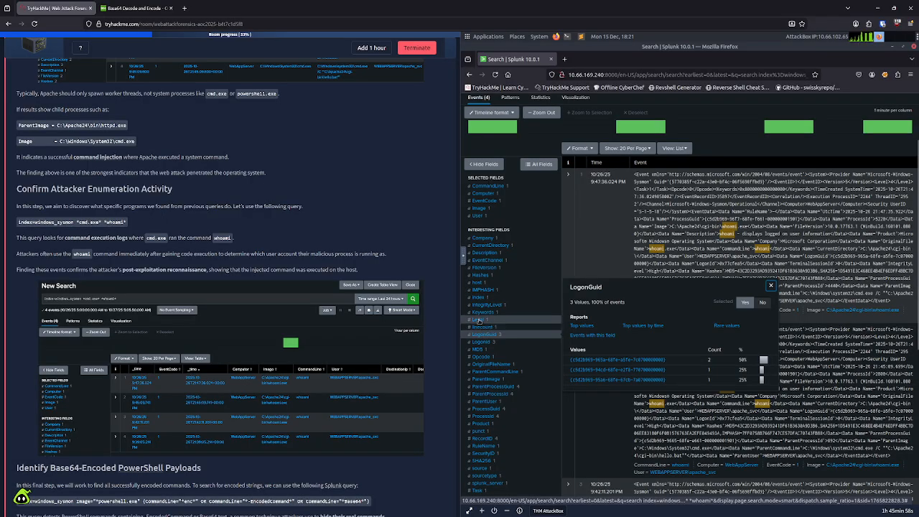
# Step: Examine the values of the host, RecordID, ParentUser, ParentProcessId and LogonGuid fields, plus the remaining events in the whoami results
pyautogui.click(477, 284)
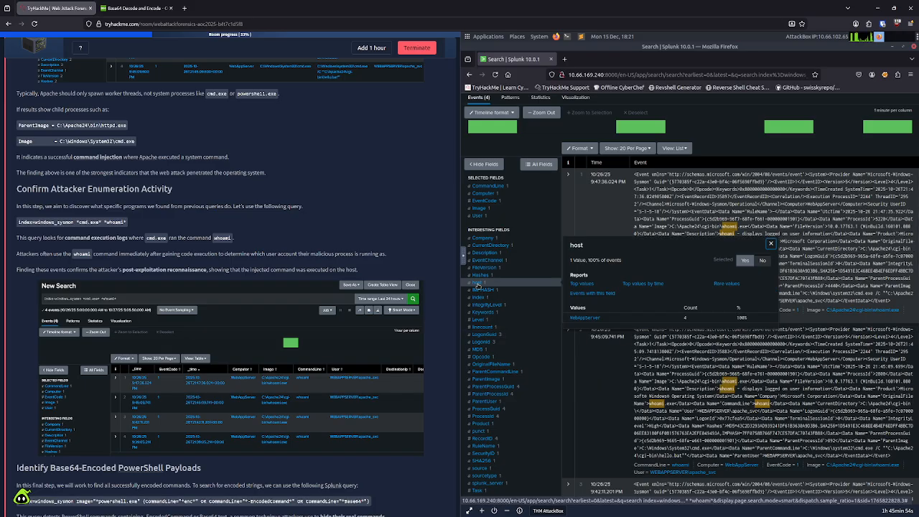
pyautogui.scroll(-3, 479, 380)
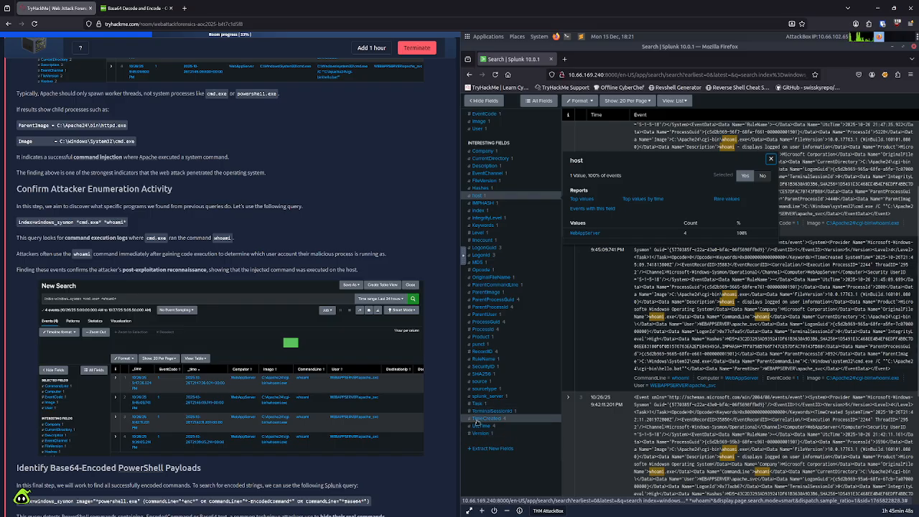
pyautogui.click(483, 352)
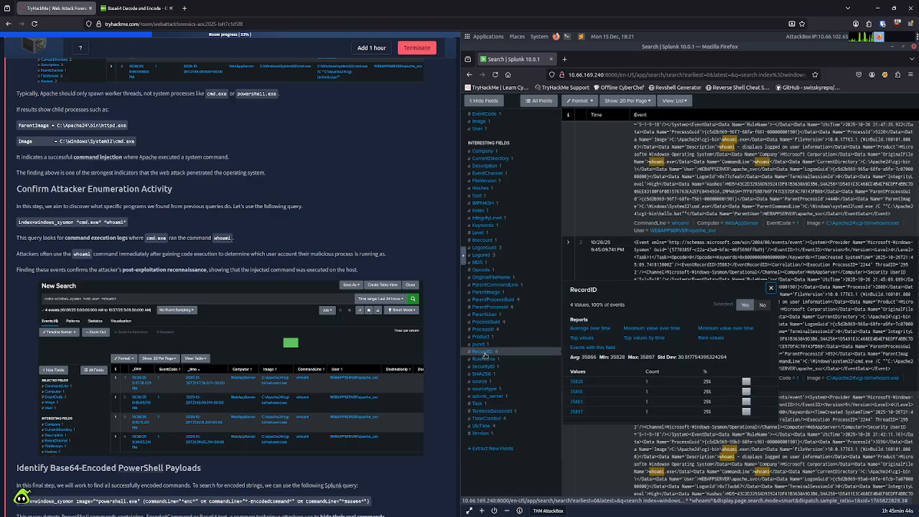
pyautogui.click(487, 313)
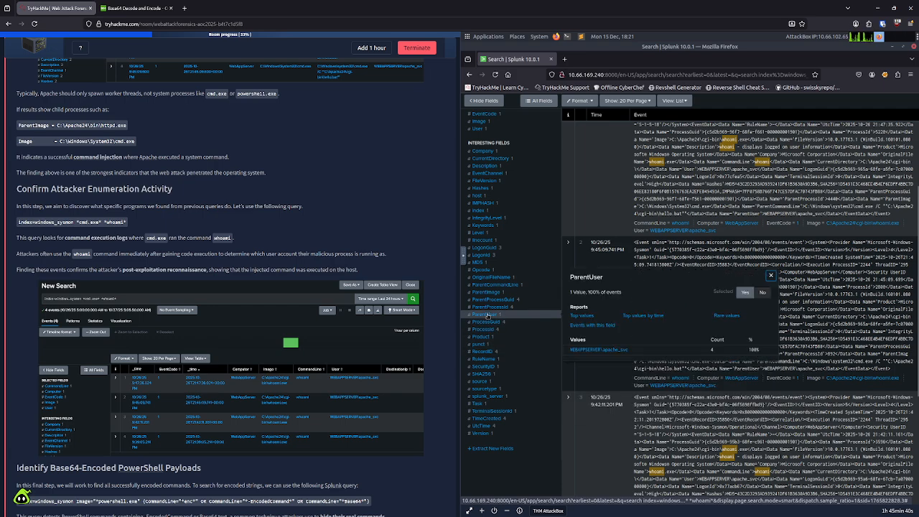
pyautogui.click(490, 307)
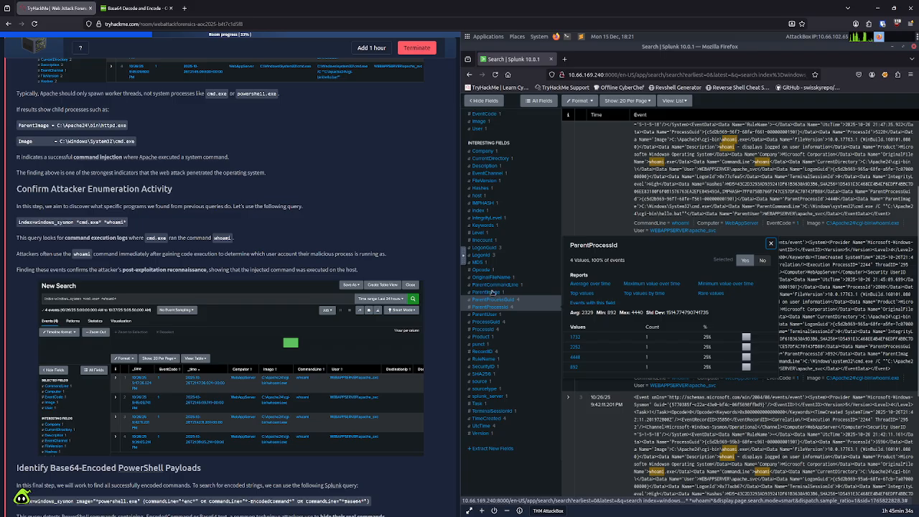
pyautogui.click(484, 247)
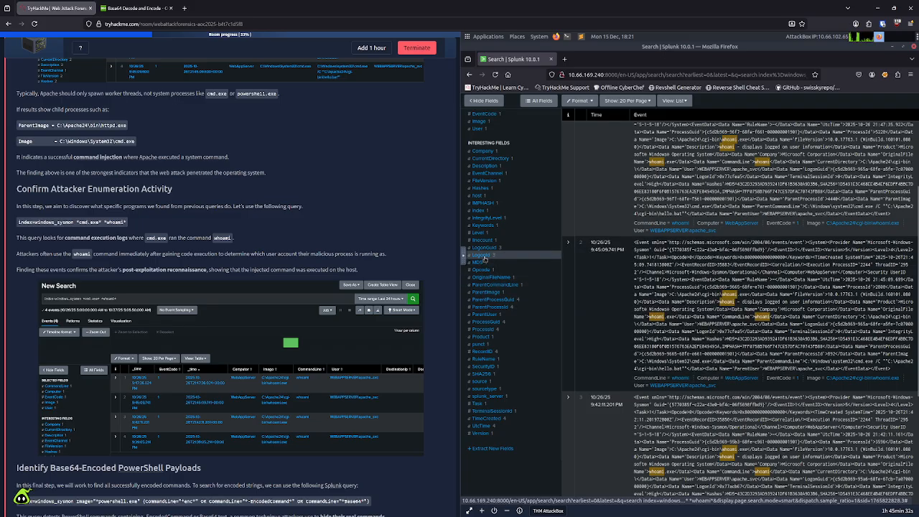
pyautogui.click(487, 248)
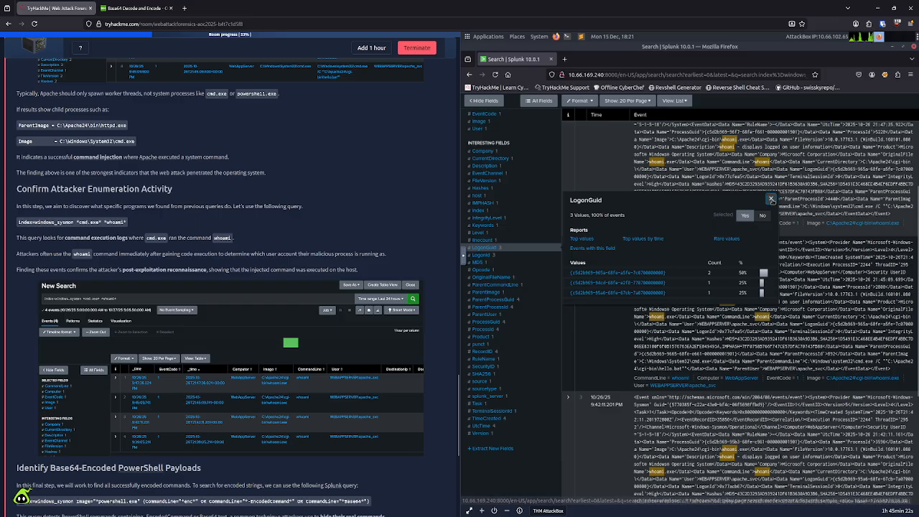
pyautogui.click(771, 199)
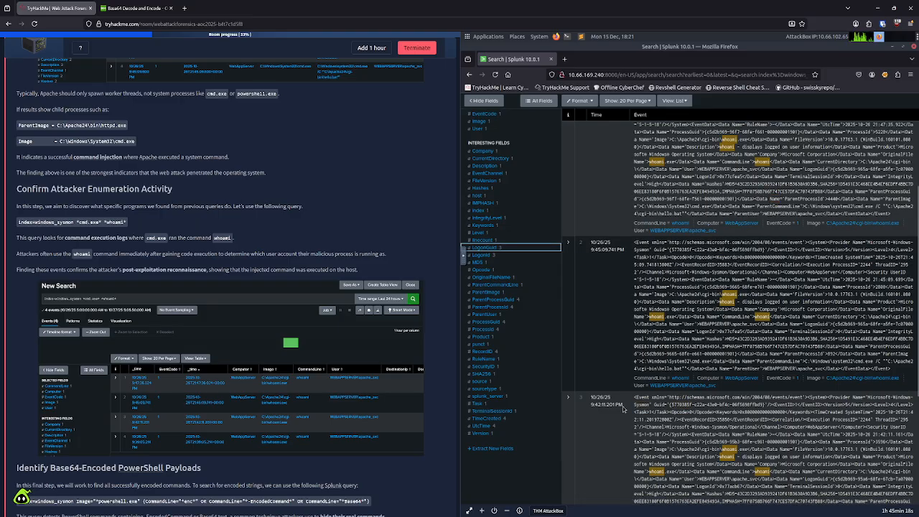
pyautogui.scroll(-2, 623, 406)
pyautogui.scroll(-2, 623, 406)
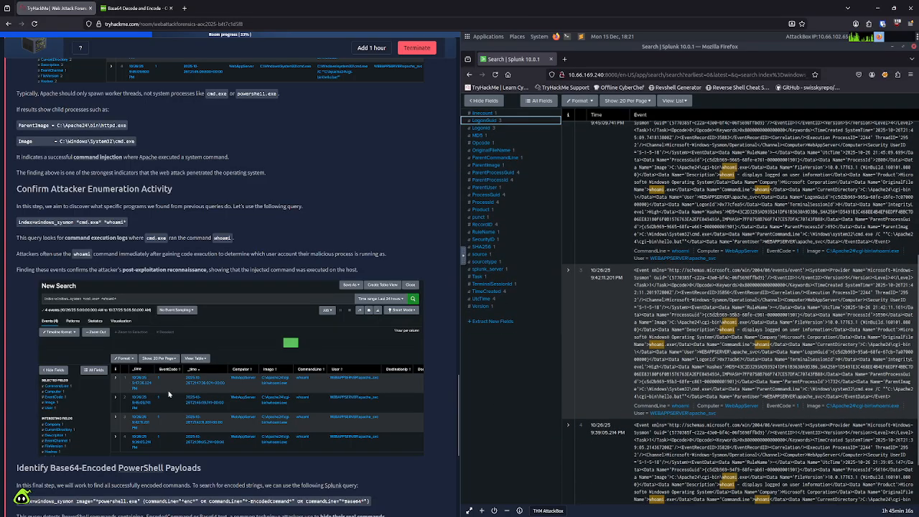
# Step: Replace the AttackBox clipboard contents with index=windows_sysmon ParentImage="*httpd.exe", copied from Trace Suspicious Process Creation From Apache on the task page
pyautogui.scroll(-2, 170, 393)
pyautogui.scroll(3, 170, 393)
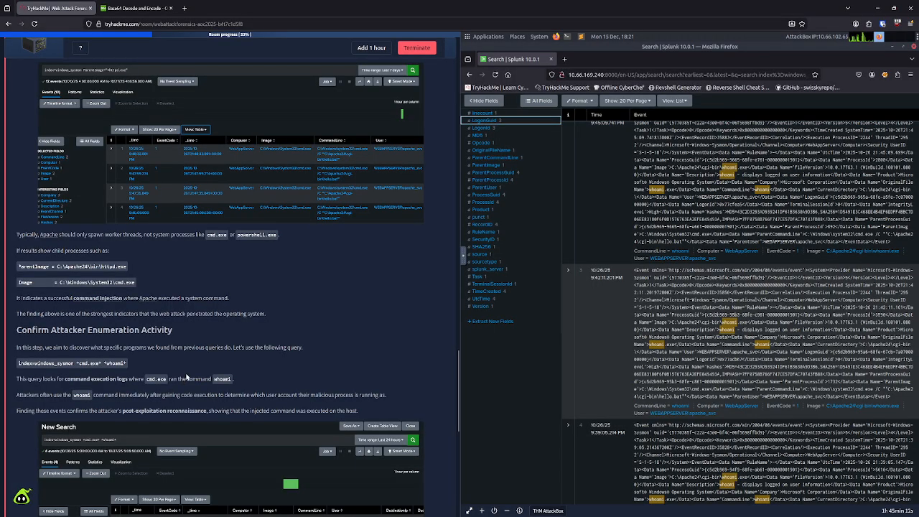
pyautogui.scroll(1, 186, 376)
pyautogui.scroll(1, 99, 328)
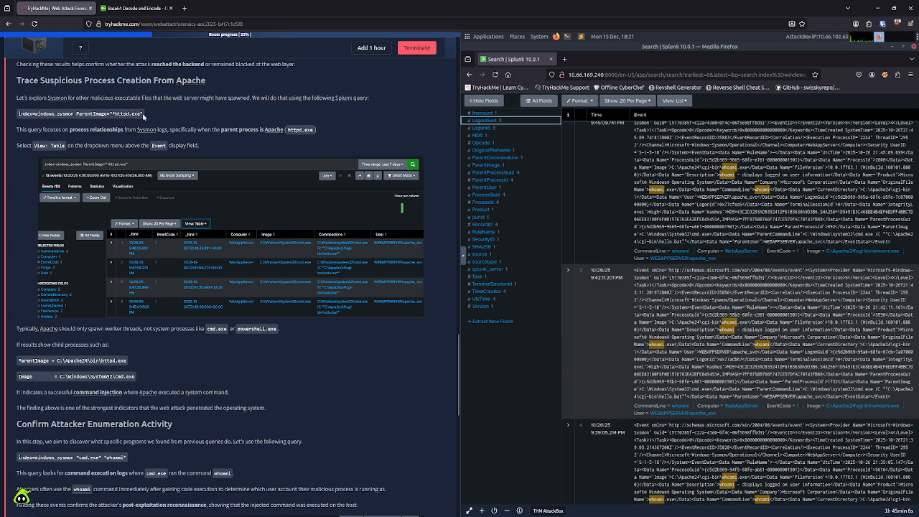
pyautogui.moveTo(144, 115); pyautogui.dragTo(19, 116)
pyautogui.hotkey('ctrl', 'c')
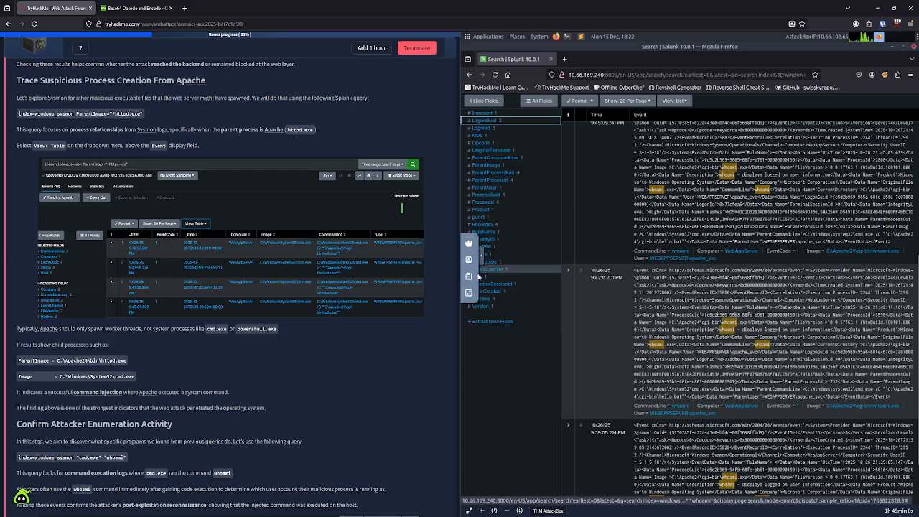
pyautogui.click(468, 276)
pyautogui.click(606, 261)
pyautogui.hotkey('ctrl', 'a')
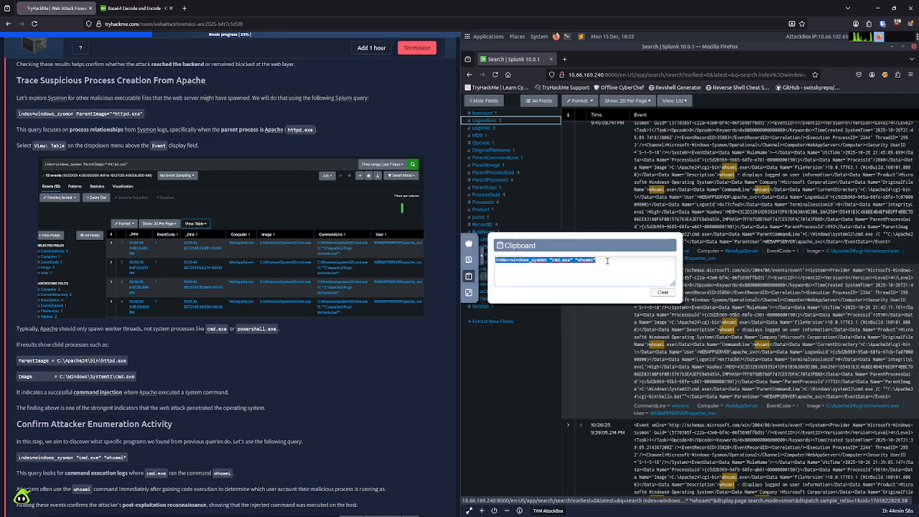
pyautogui.hotkey('ctrl', 'v')
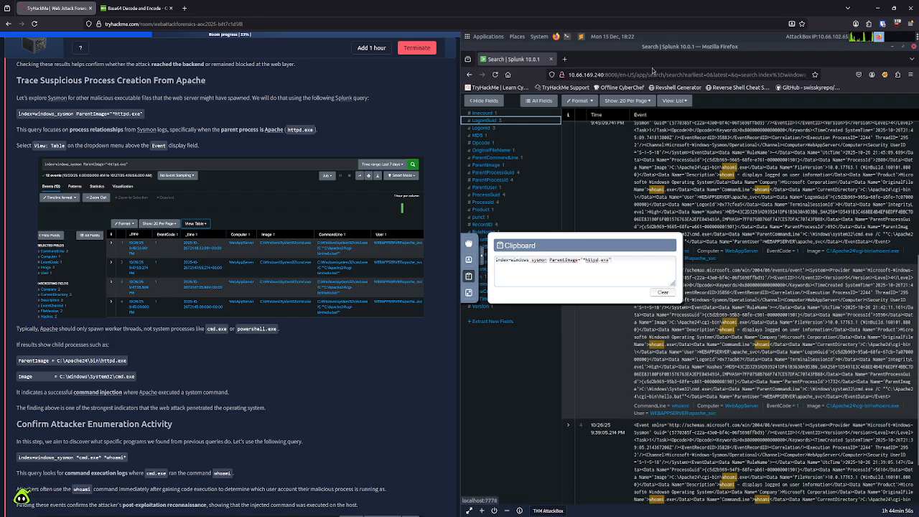
# Step: Run the search index=windows_sysmon ParentImage="*httpd.exe" in Splunk and dismiss the AttackBox clipboard panel
pyautogui.scroll(5, 655, 168)
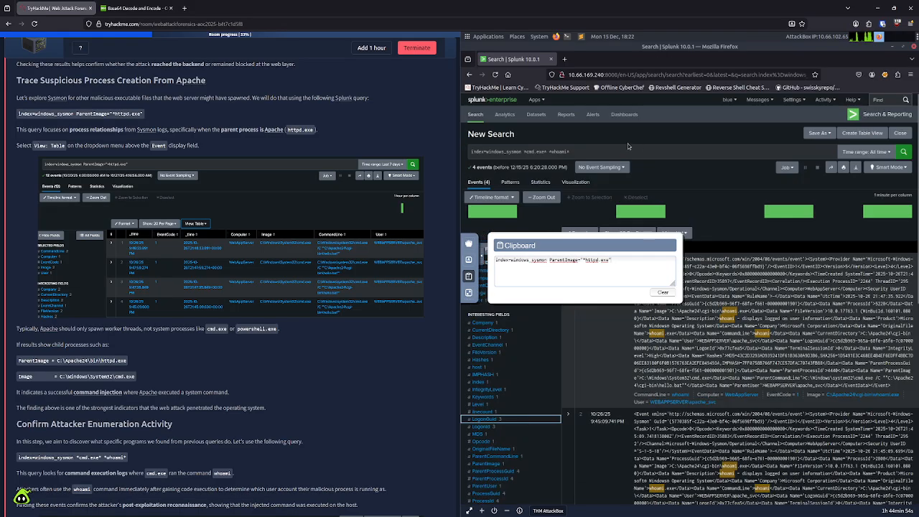
pyautogui.click(589, 153)
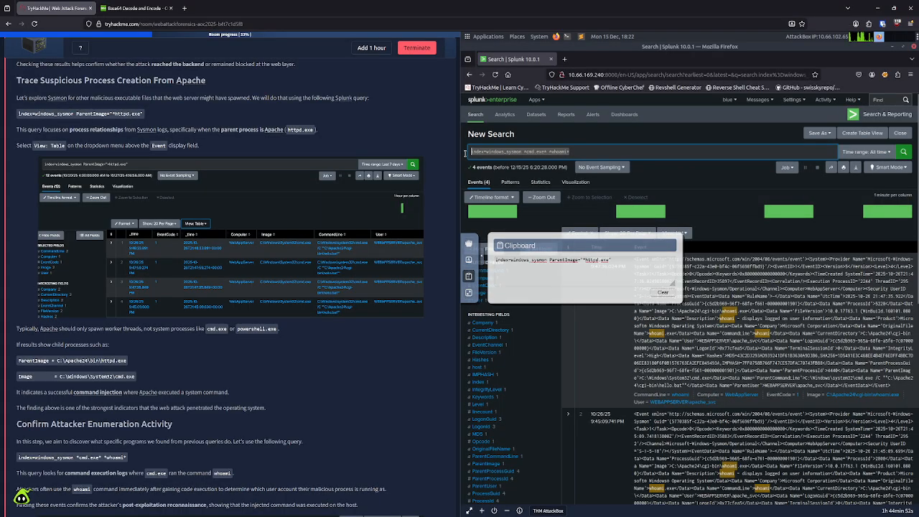
pyautogui.hotkey('ctrl', 'v')
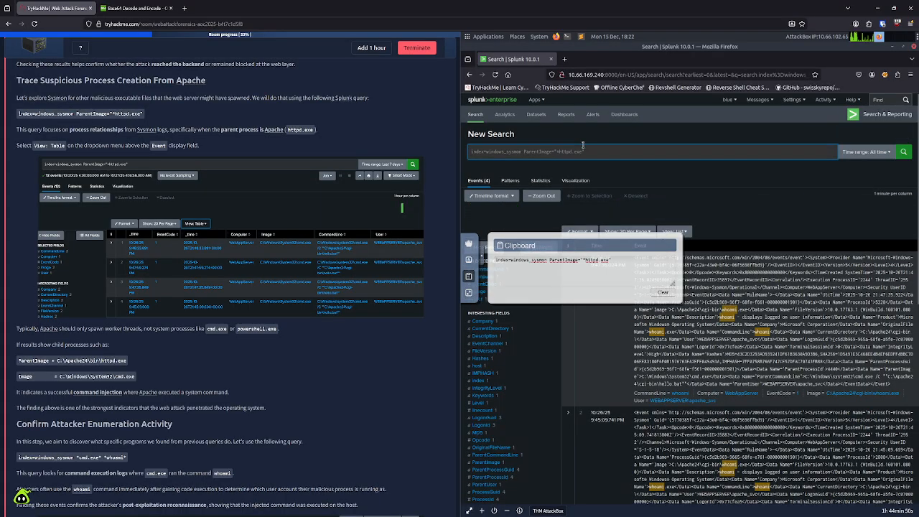
pyautogui.press('Return')
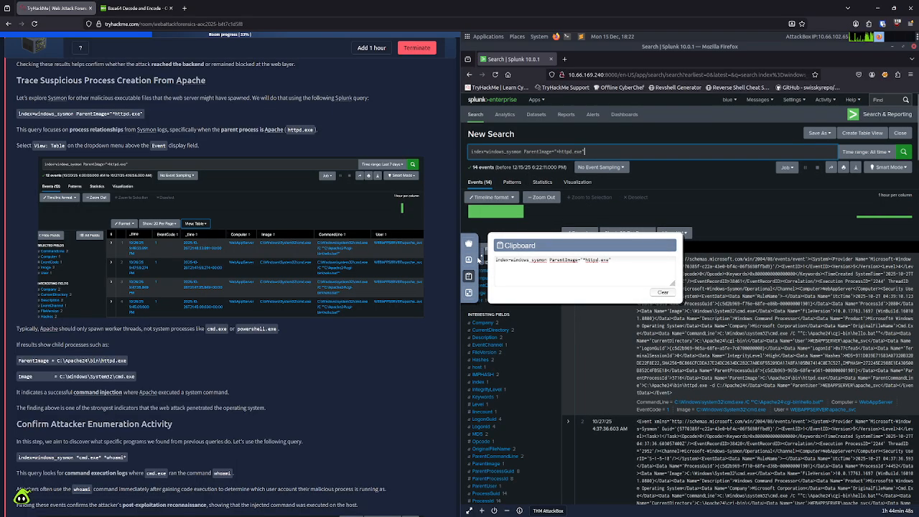
pyautogui.click(482, 261)
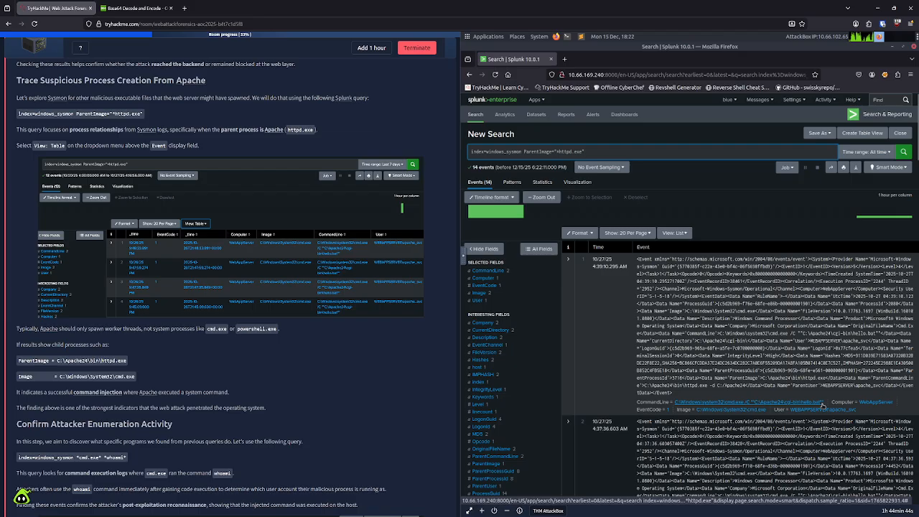
# Step: Examine the httpd.exe child process events, checking the CommandLine, Image and User values of each event
pyautogui.scroll(-5, 793, 428)
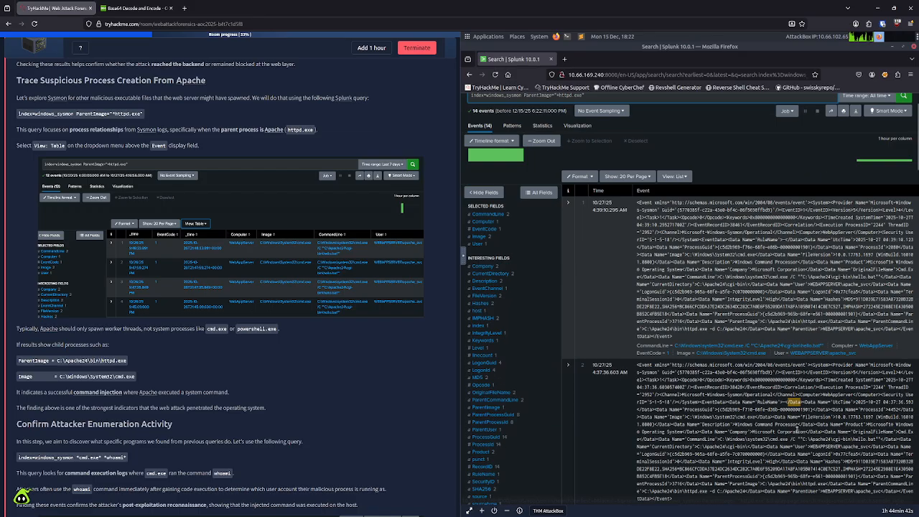
pyautogui.scroll(-4, 796, 431)
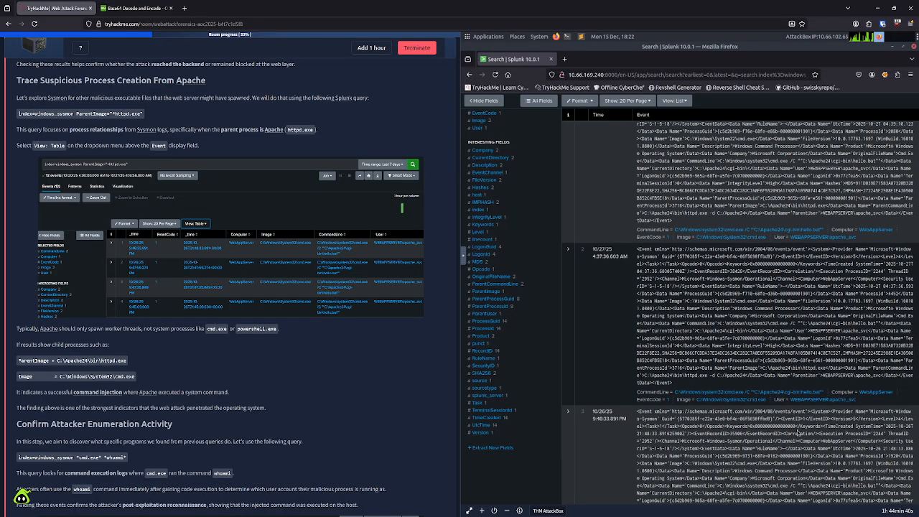
pyautogui.scroll(-4, 796, 430)
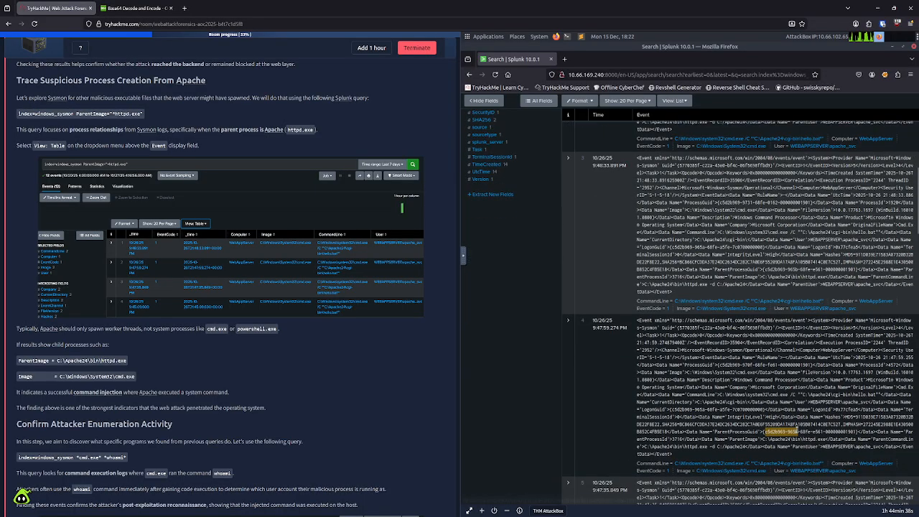
pyautogui.scroll(-4, 795, 430)
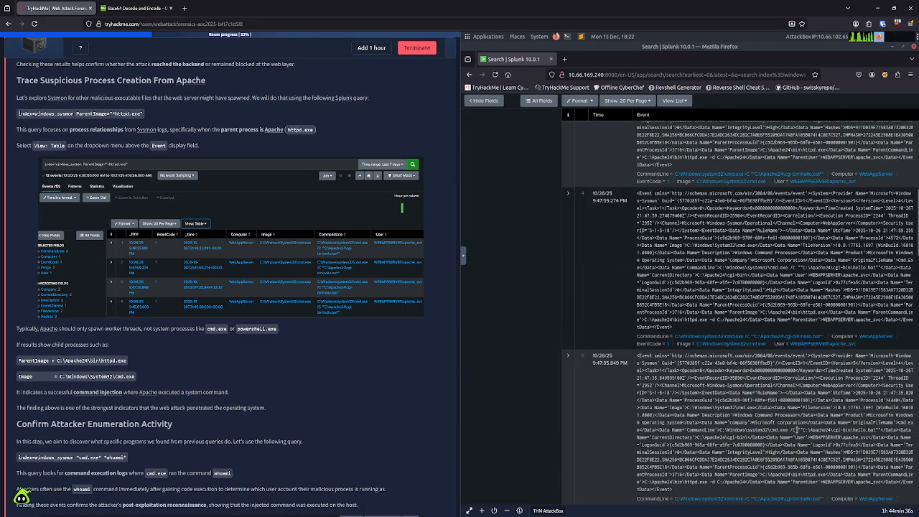
pyautogui.scroll(-9, 795, 430)
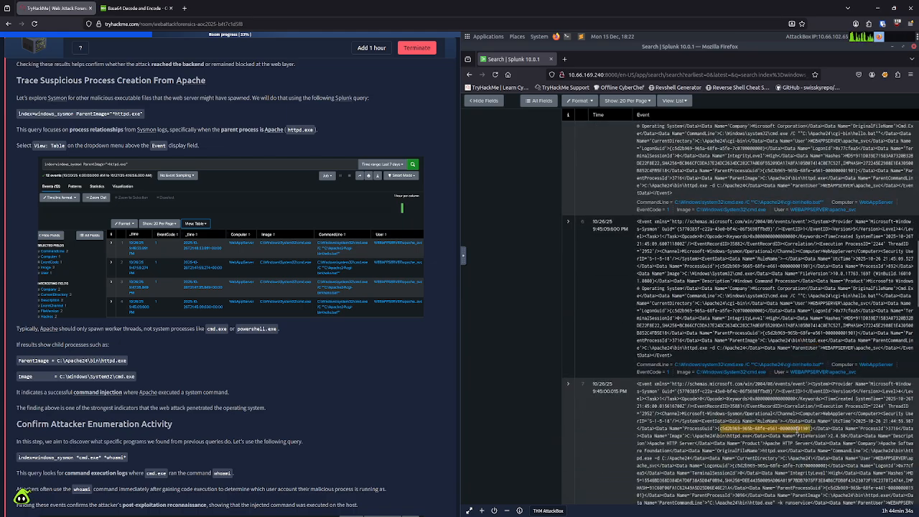
pyautogui.scroll(-7, 796, 429)
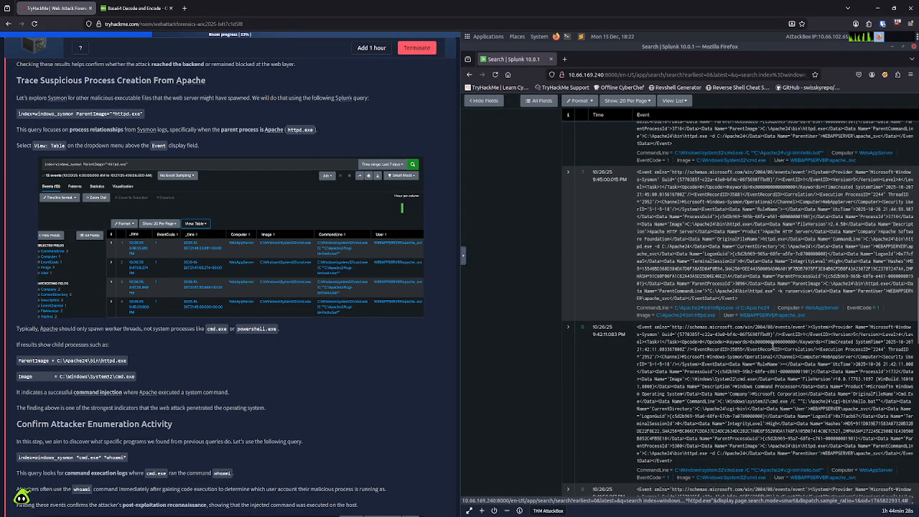
pyautogui.scroll(-3, 790, 391)
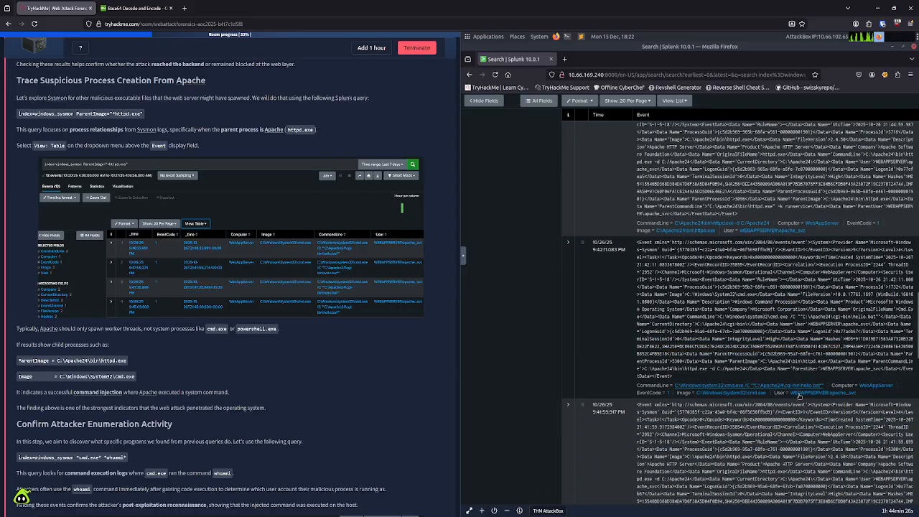
pyautogui.scroll(-4, 799, 396)
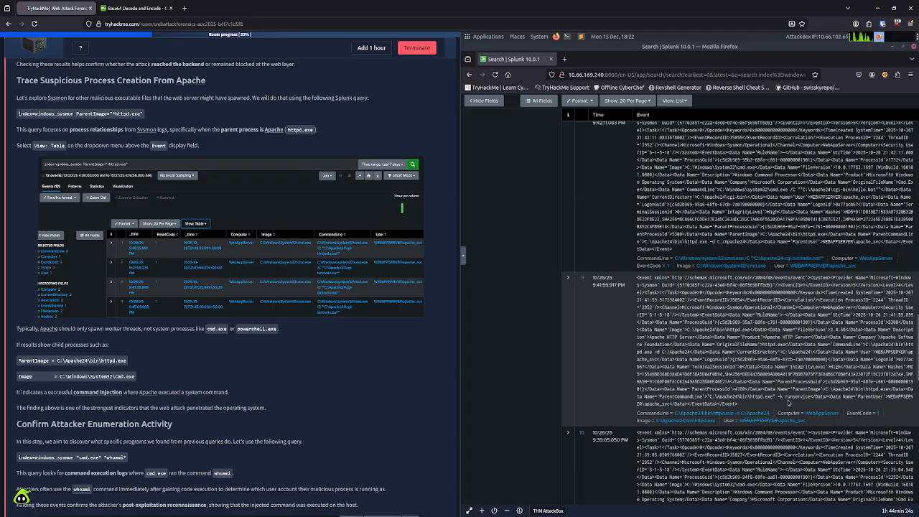
pyautogui.scroll(-4, 772, 416)
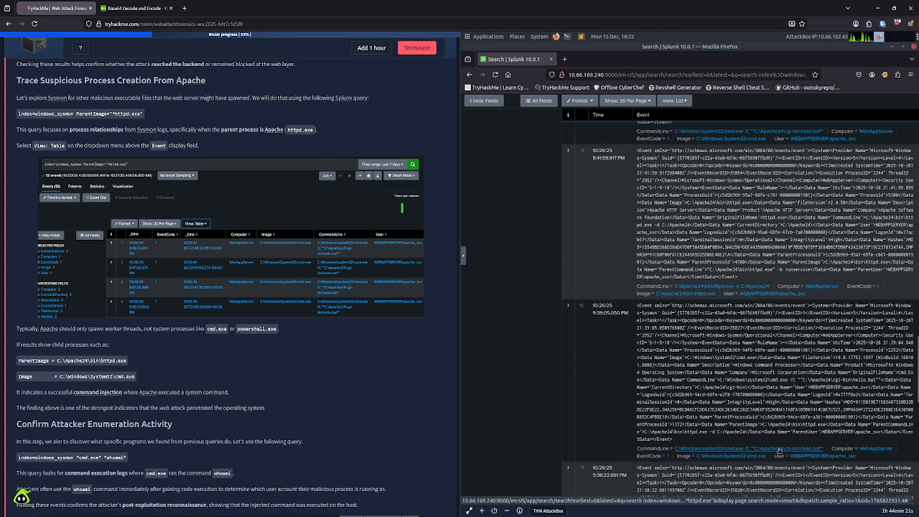
pyautogui.scroll(-4, 790, 448)
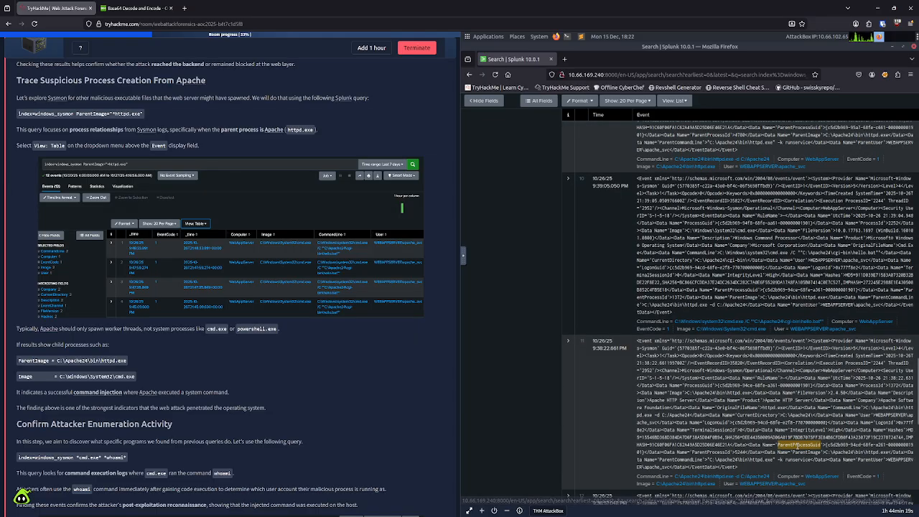
pyautogui.scroll(-1, 797, 445)
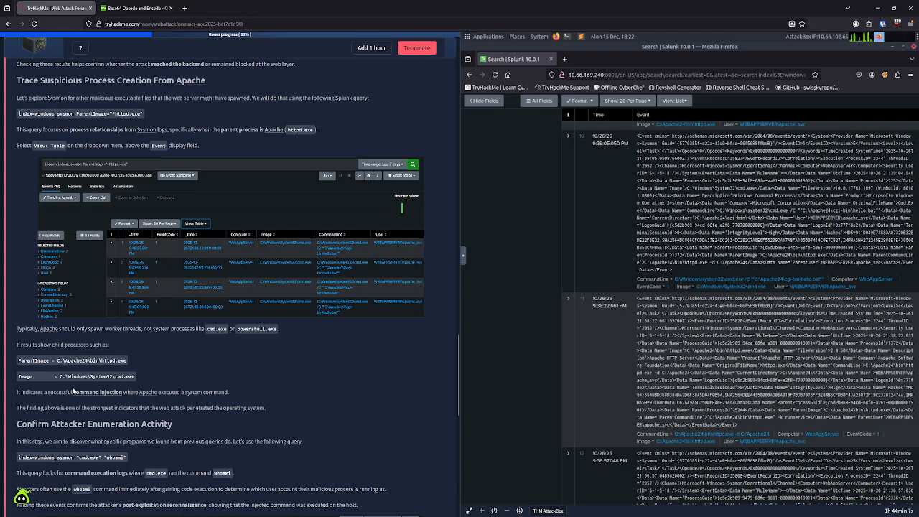
# Step: Read the task page's two sentences on what cmd.exe spawned by Apache indicates about command injection and system penetration
pyautogui.moveTo(242, 393); pyautogui.dragTo(42, 402)
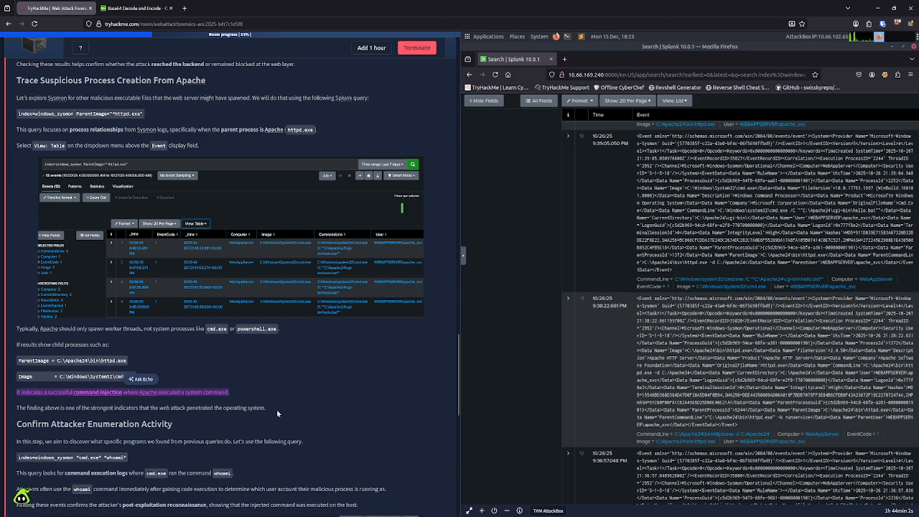
pyautogui.click(189, 407)
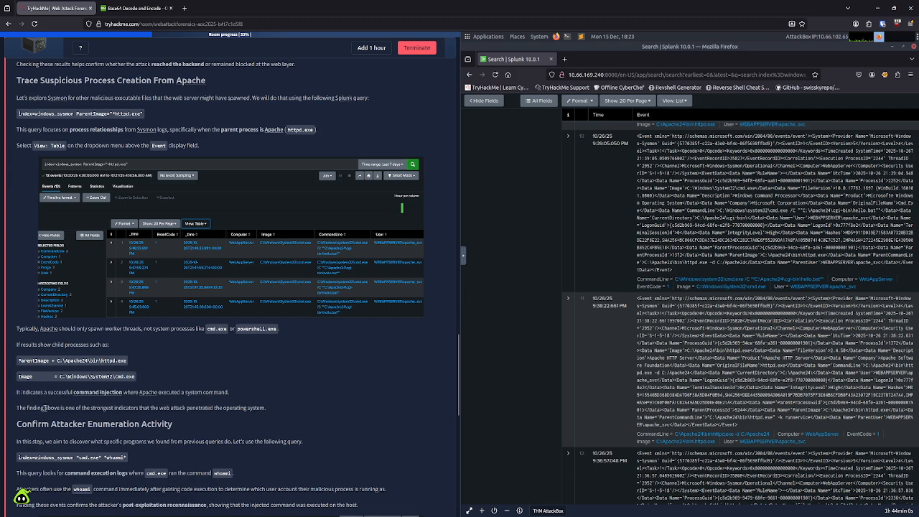
pyautogui.moveTo(44, 407); pyautogui.dragTo(267, 407)
pyautogui.click(390, 327)
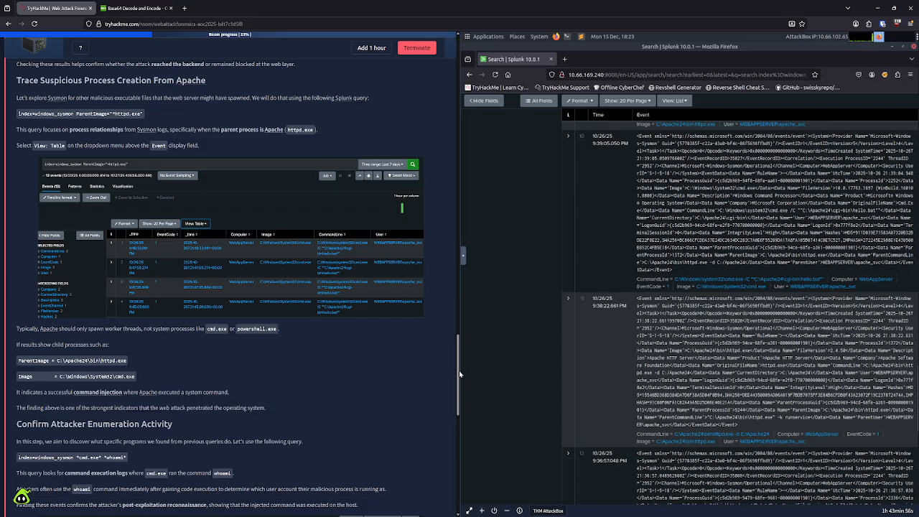
pyautogui.moveTo(459, 371); pyautogui.dragTo(451, 477)
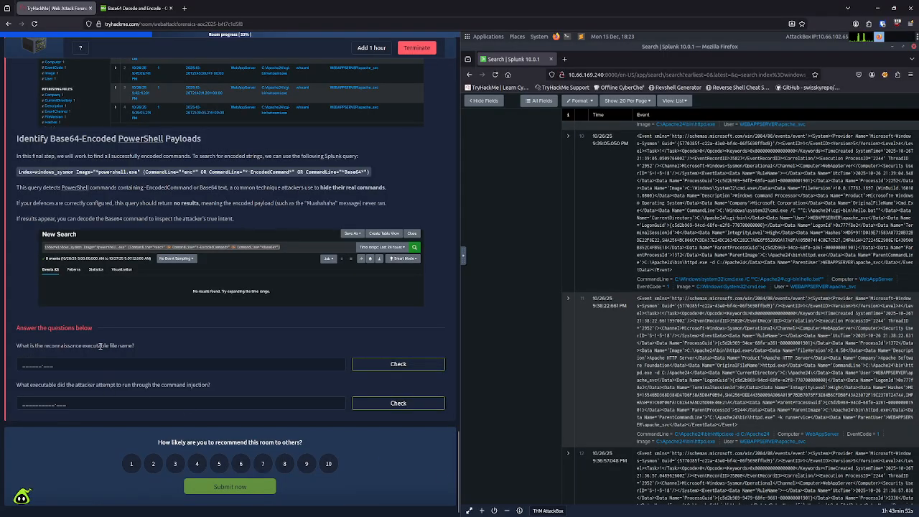
pyautogui.click(120, 364)
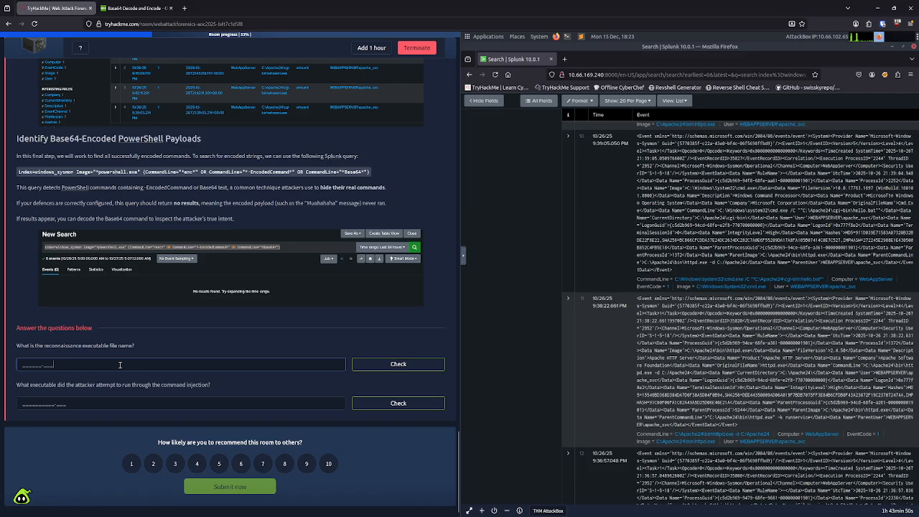
pyautogui.write('httpd')
pyautogui.moveTo(47, 364); pyautogui.dragTo(14, 364)
pyautogui.press('BackSpace')
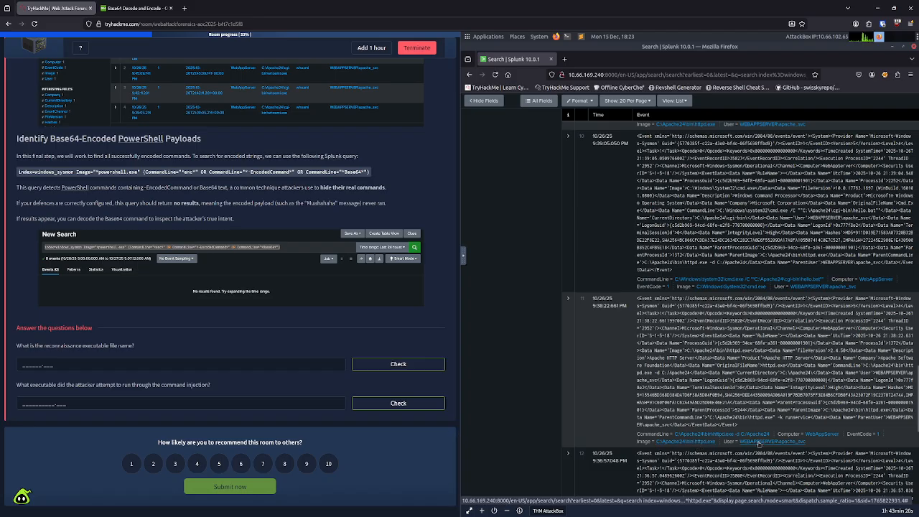
# Step: Check the oldest httpd.exe child process events for an executable name that could answer the reconnaissance question
pyautogui.scroll(-4, 739, 448)
pyautogui.moveTo(679, 445); pyautogui.dragTo(735, 446)
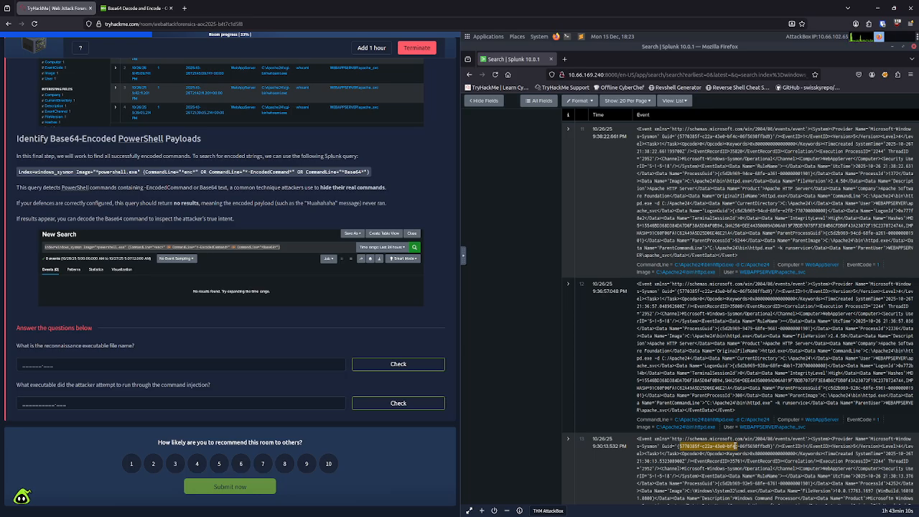
pyautogui.scroll(-3, 734, 447)
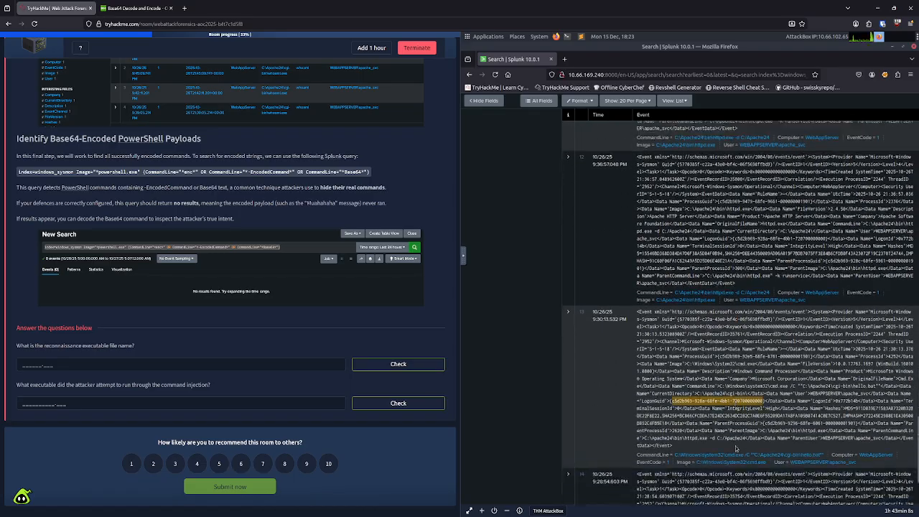
pyautogui.moveTo(673, 438); pyautogui.dragTo(644, 437)
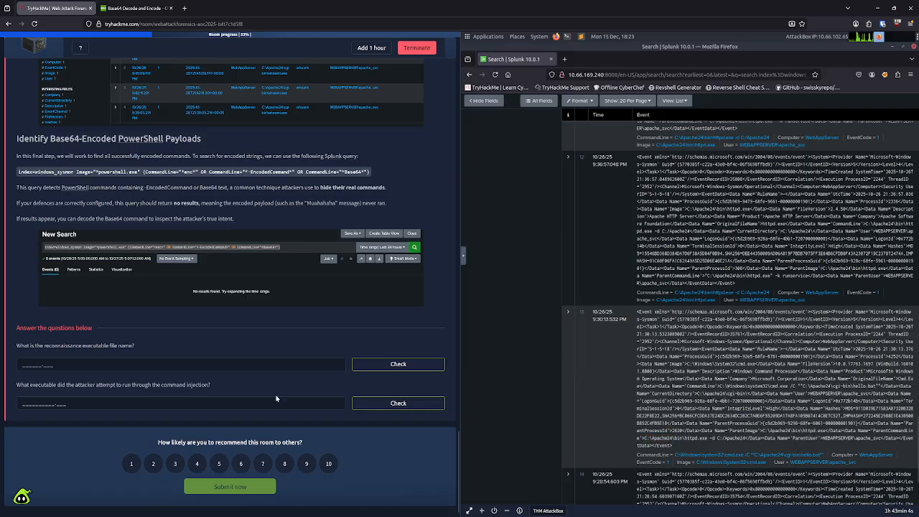
pyautogui.click(188, 364)
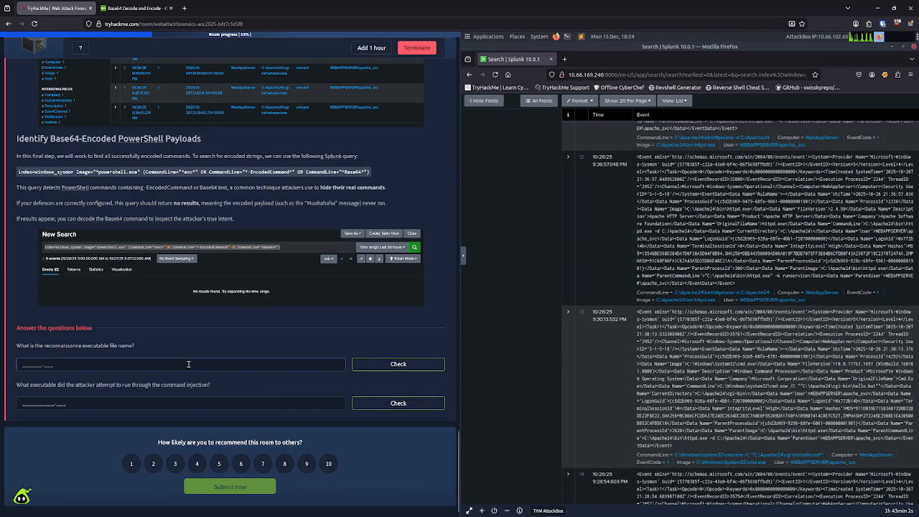
pyautogui.write('hell')
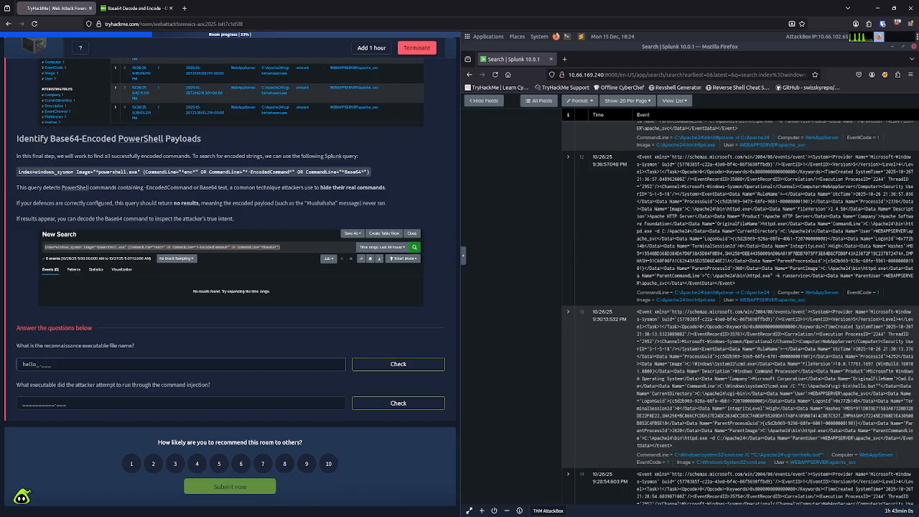
pyautogui.hotkey('ctrl', 'a')
pyautogui.press('BackSpace')
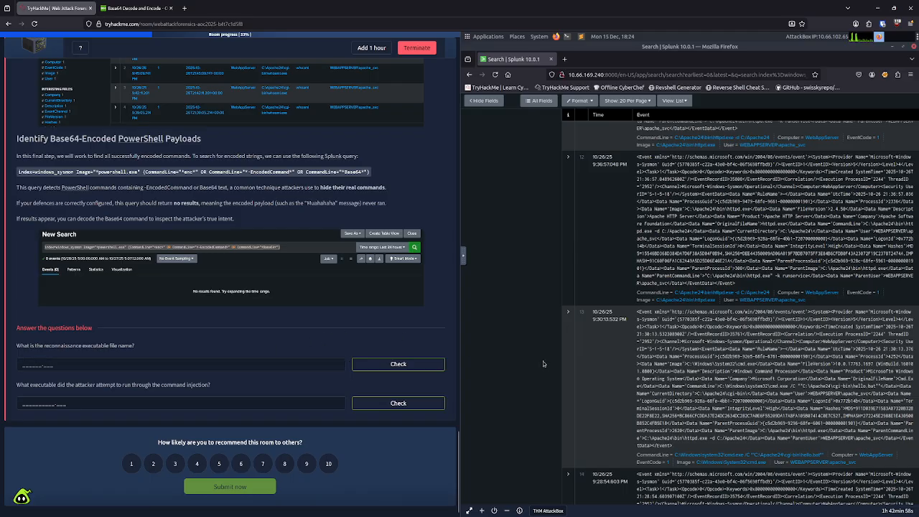
pyautogui.scroll(-4, 717, 363)
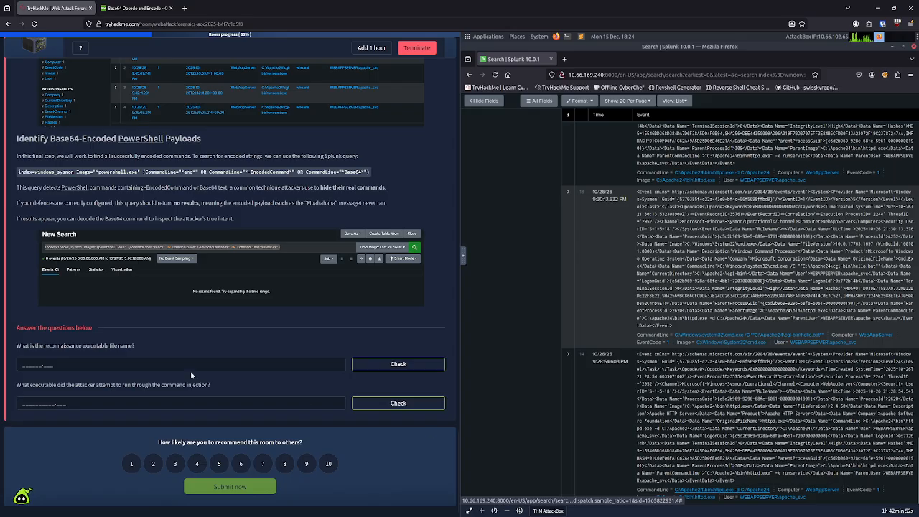
pyautogui.click(155, 366)
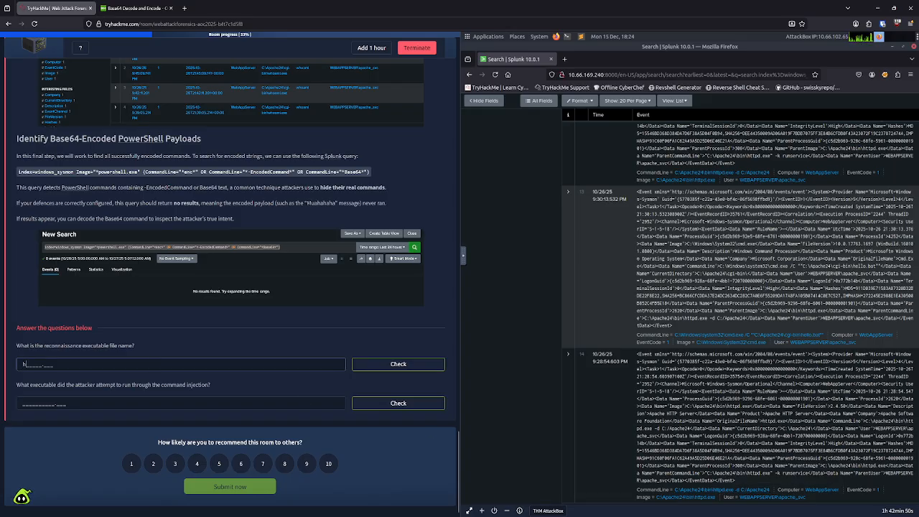
pyautogui.write('httpd')
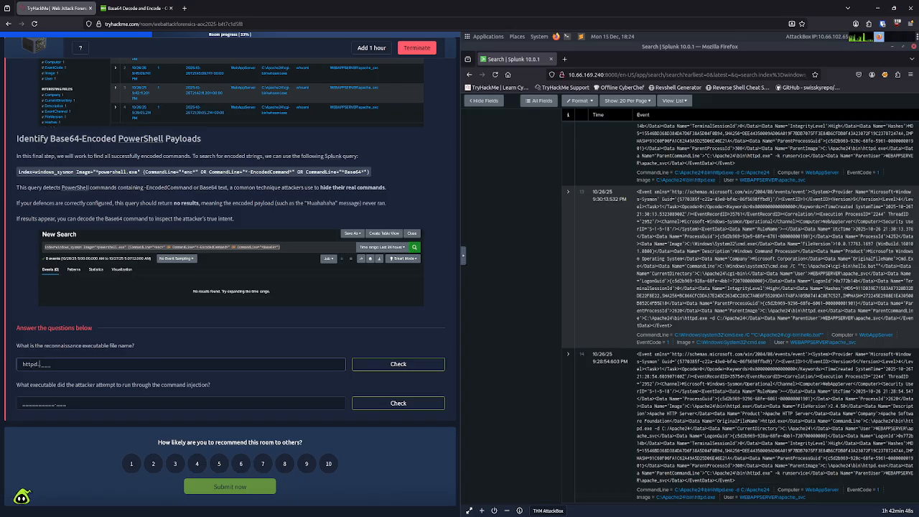
pyautogui.write('.exe')
pyautogui.press('BackSpace')
pyautogui.press('BackSpace')
pyautogui.press('BackSpace')
pyautogui.press('BackSpace')
pyautogui.press('BackSpace')
pyautogui.press('BackSpace')
# Step: Replace the AttackBox clipboard contents with index=windows_apache_error ("cmd.exe" OR "powershell" OR "Internal Server Error"), copied from the task page's Apache error log section
pyautogui.scroll(5, 105, 316)
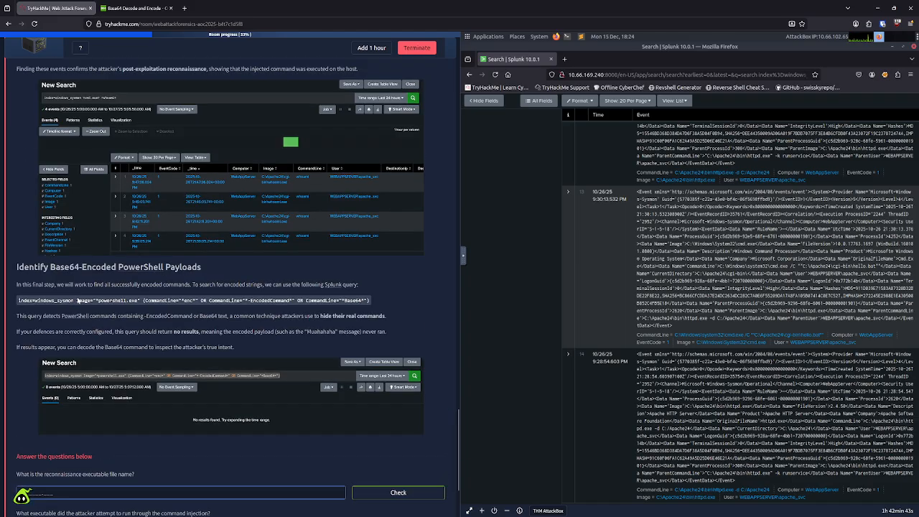
pyautogui.scroll(2, 105, 316)
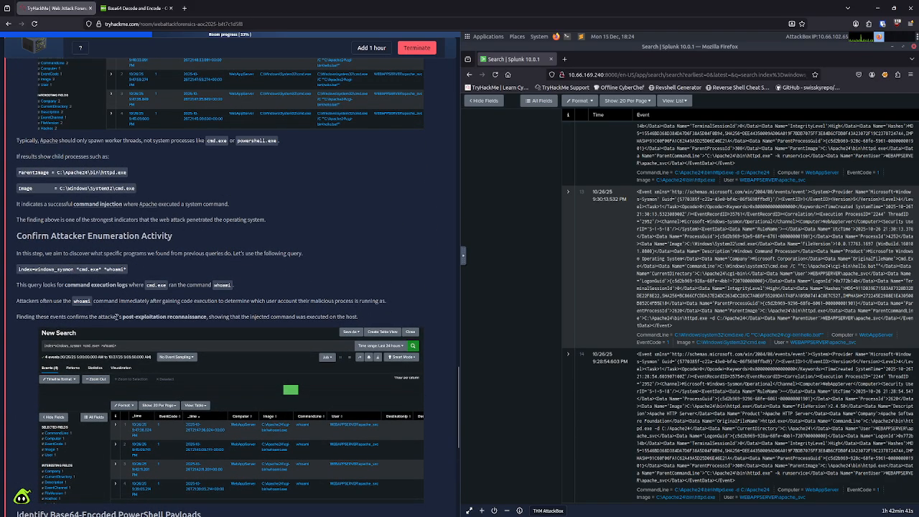
pyautogui.scroll(6, 116, 317)
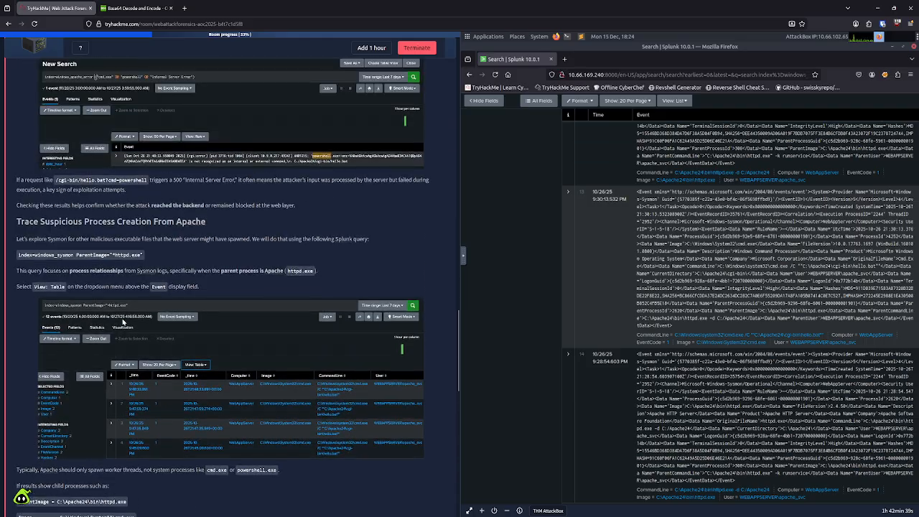
pyautogui.scroll(3, 126, 319)
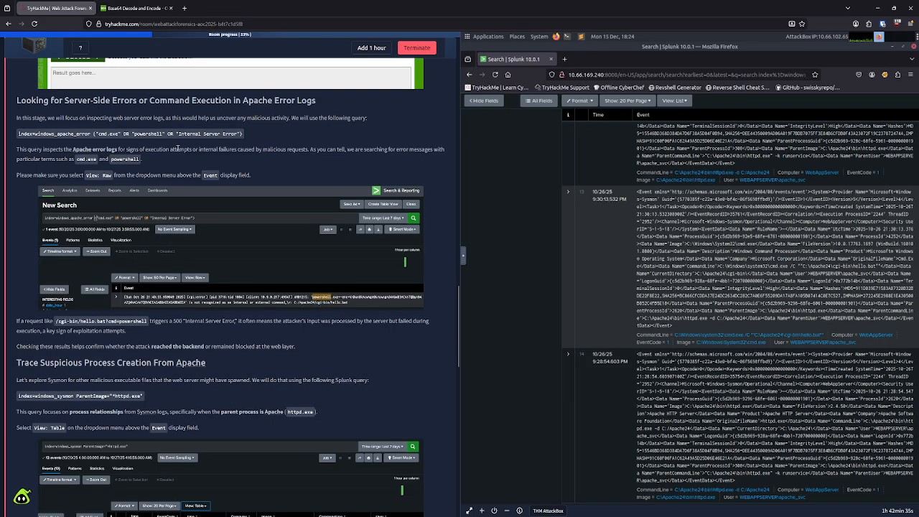
pyautogui.moveTo(243, 134); pyautogui.dragTo(16, 135)
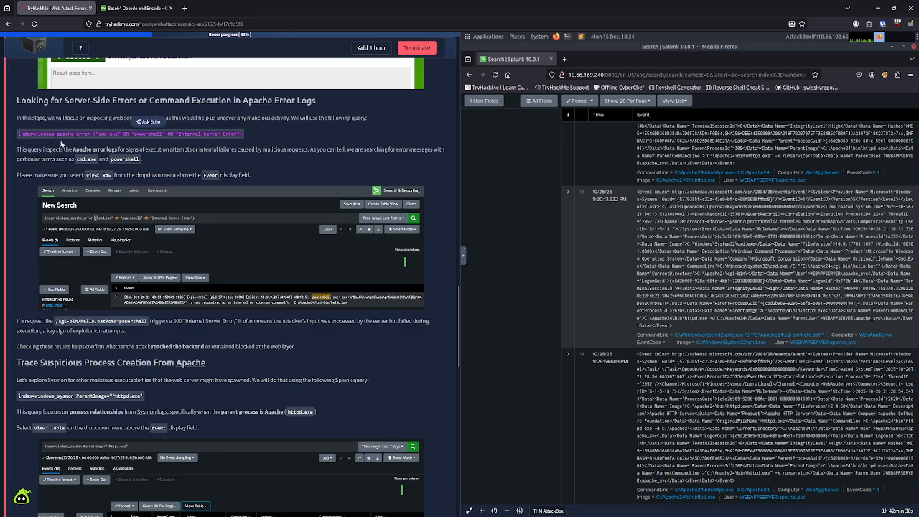
pyautogui.click(464, 263)
pyautogui.click(469, 276)
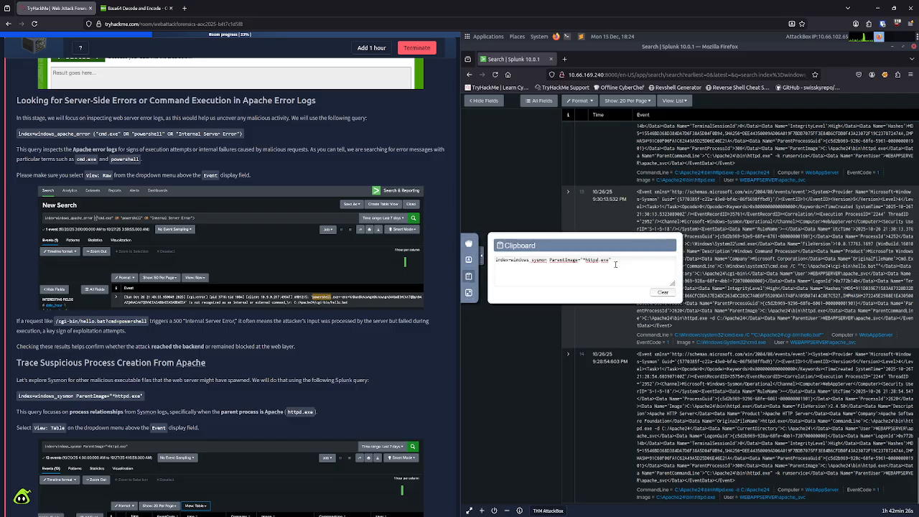
pyautogui.moveTo(548, 260); pyautogui.dragTo(496, 259)
pyautogui.hotkey('ctrl', 'v')
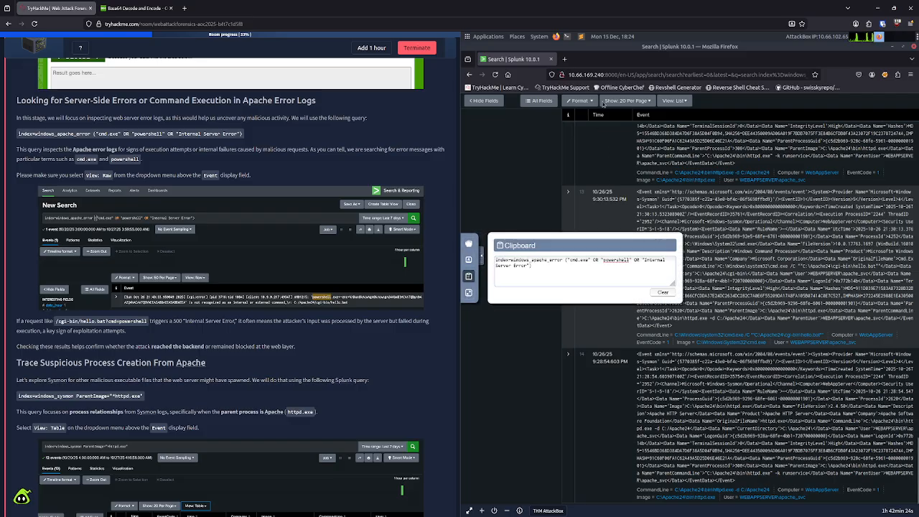
# Step: Run the search index=windows_apache_error ("cmd.exe" OR "powershell" OR "Internal Server Error") in Splunk and dismiss the AttackBox clipboard panel
pyautogui.scroll(8, 811, 328)
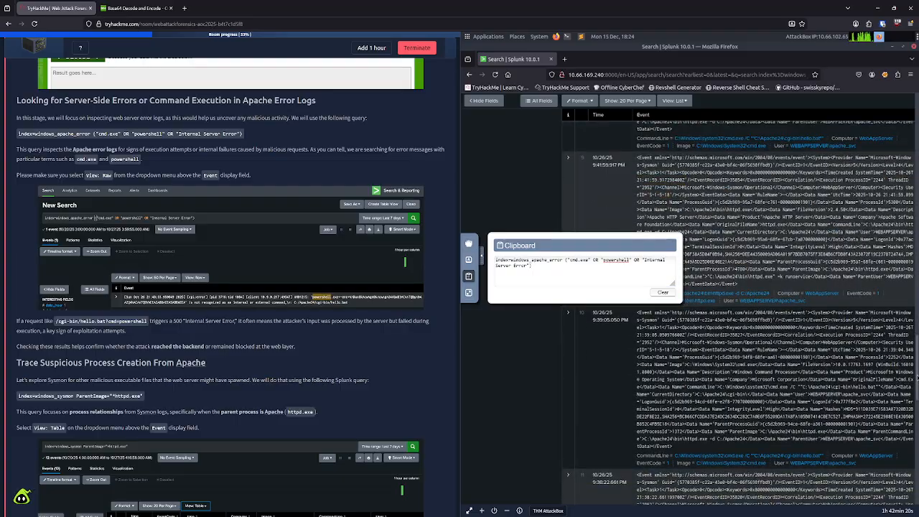
pyautogui.scroll(5, 915, 293)
pyautogui.scroll(10, 915, 293)
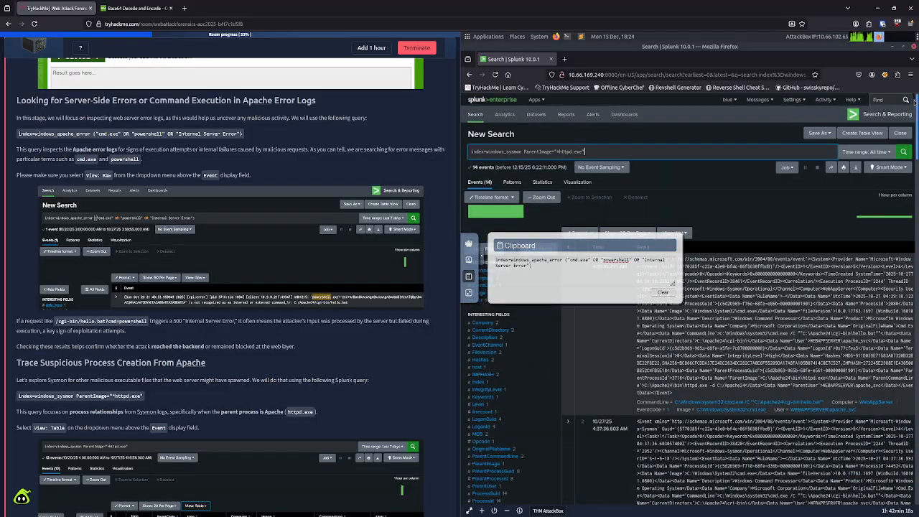
pyautogui.moveTo(590, 152); pyautogui.dragTo(461, 152)
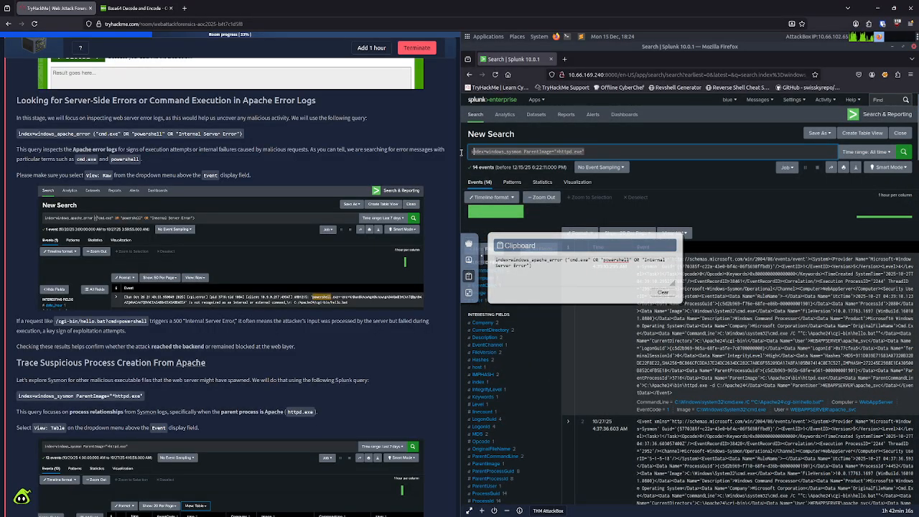
pyautogui.hotkey('ctrl', 'v')
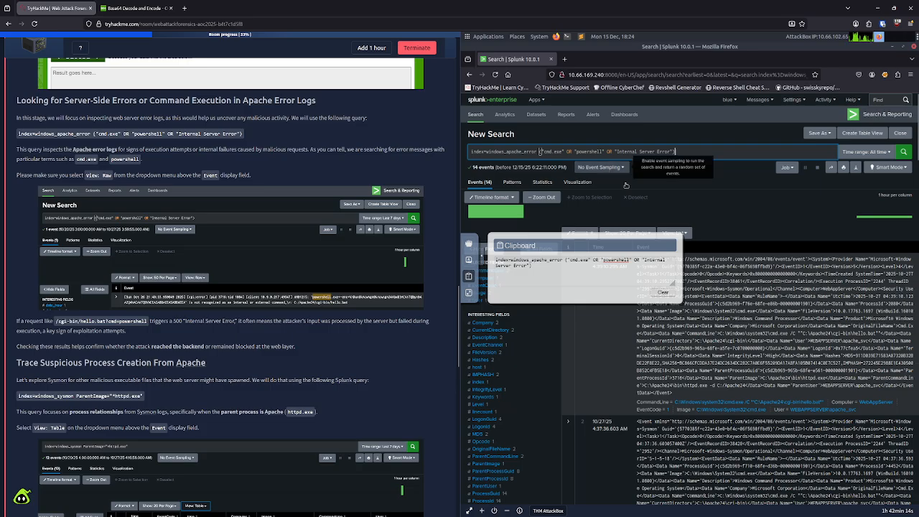
pyautogui.click(902, 151)
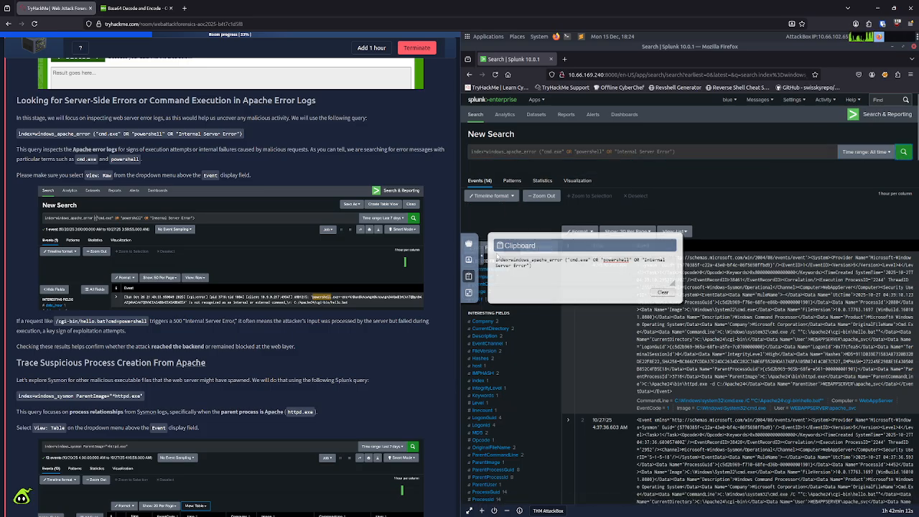
pyautogui.click(483, 264)
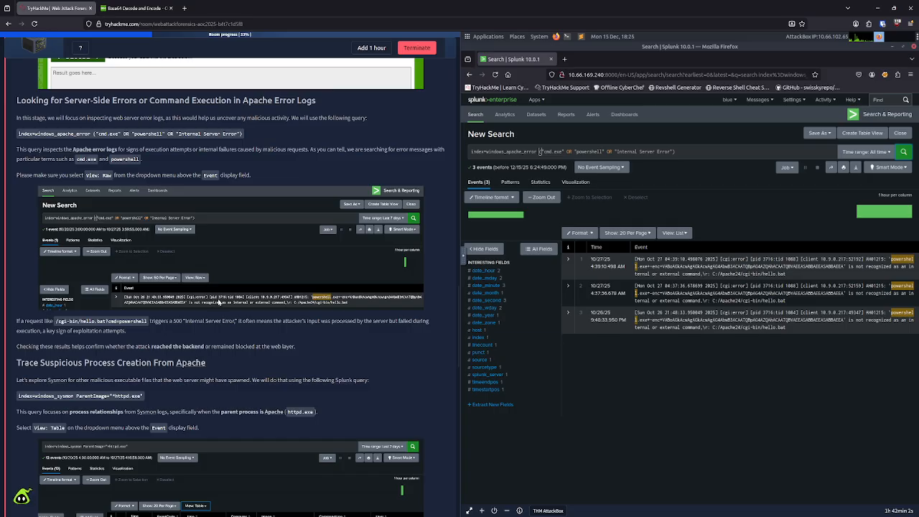
pyautogui.scroll(-10, 150, 348)
pyautogui.scroll(-3, 149, 348)
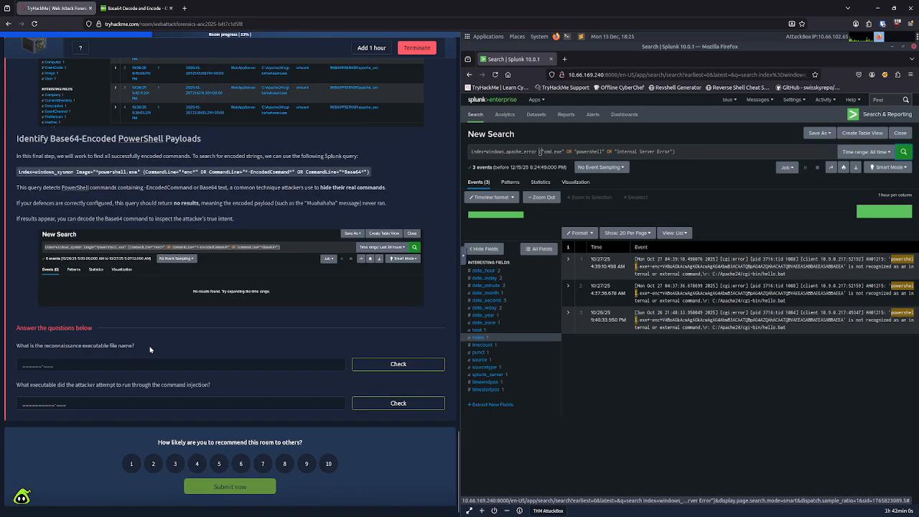
pyautogui.click(101, 366)
pyautogui.write('powe')
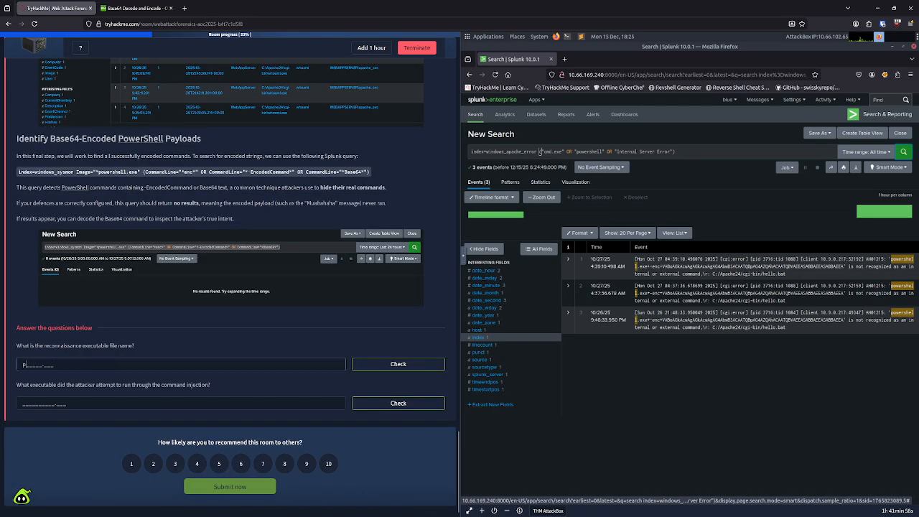
pyautogui.press('BackSpace')
pyautogui.press('BackSpace')
pyautogui.press('BackSpace')
pyautogui.press('BackSpace')
# Step: Submit PowerShell.exe as the answer for the executable the attacker attempted to run through the command injection
pyautogui.click(101, 405)
pyautogui.write('powersh')
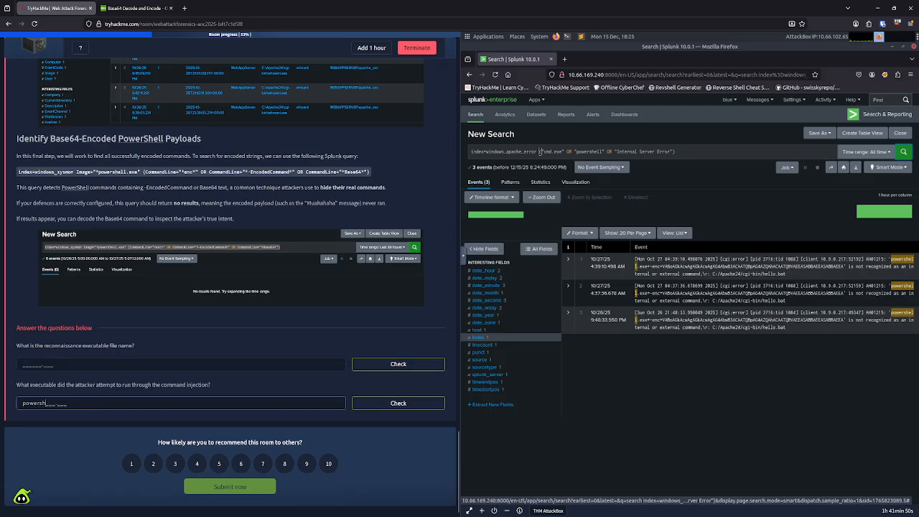
pyautogui.write('ell.exe')
pyautogui.press('Return')
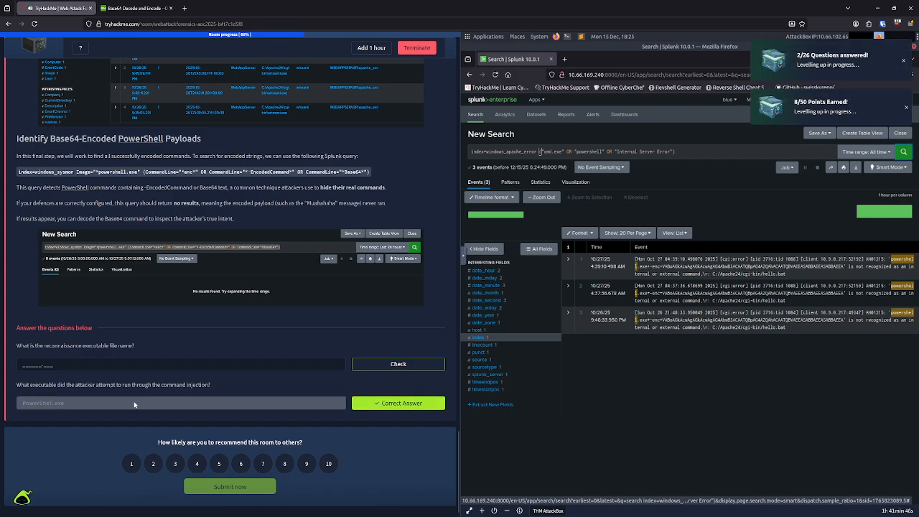
# Step: Replace the AttackBox clipboard contents with index=windows_apache_access (cmd.exe OR powershell OR "powershell.exe" OR "Invoke-Expression") | table _time host clientip uri_path uri_query status, copied from the task page
pyautogui.moveTo(58, 385); pyautogui.dragTo(198, 386)
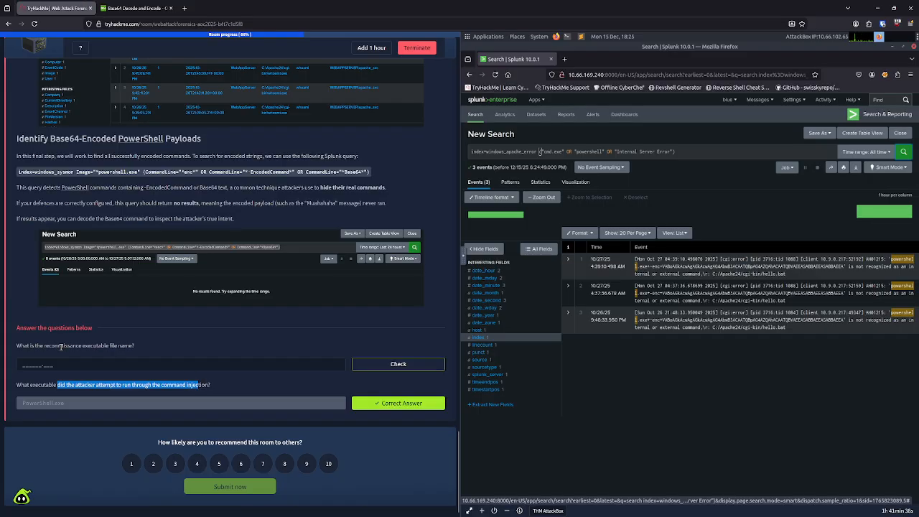
pyautogui.moveTo(40, 346); pyautogui.dragTo(119, 345)
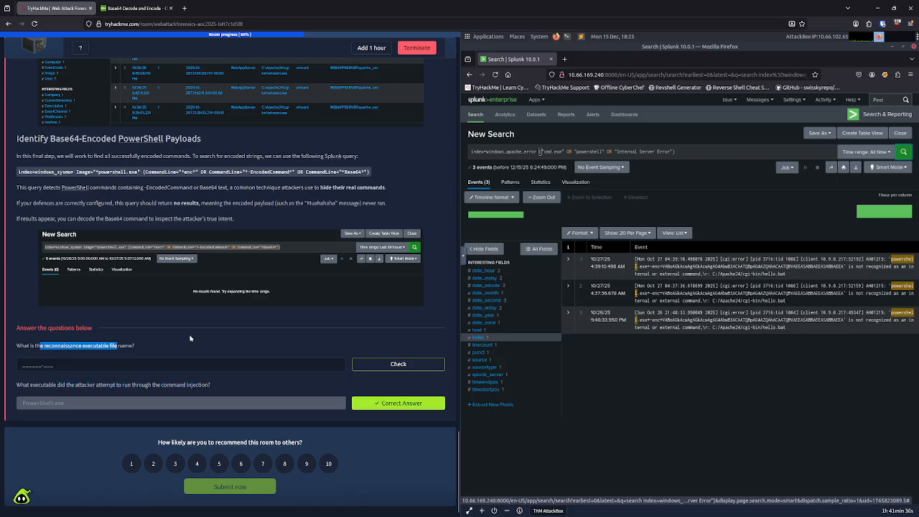
pyautogui.scroll(10, 190, 337)
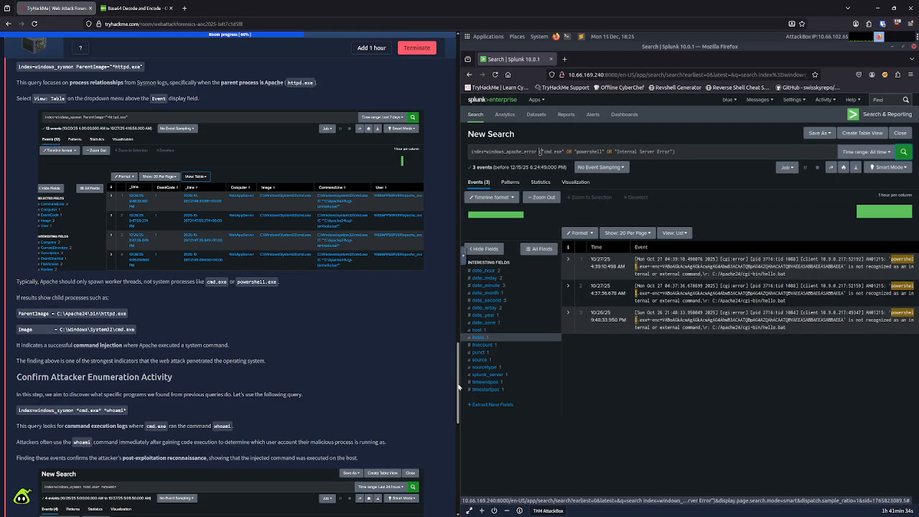
pyautogui.moveTo(457, 388); pyautogui.dragTo(458, 174)
pyautogui.moveTo(465, 127); pyautogui.dragTo(473, 232)
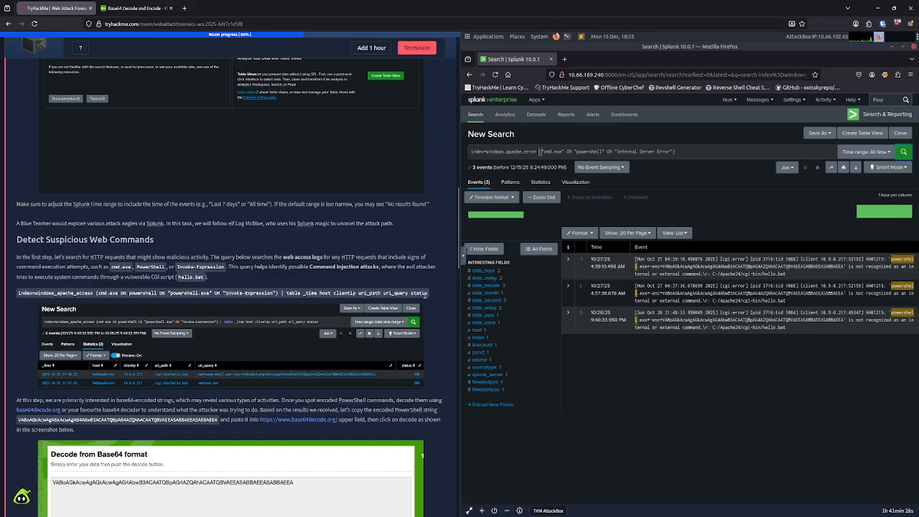
pyautogui.moveTo(428, 293); pyautogui.dragTo(20, 292)
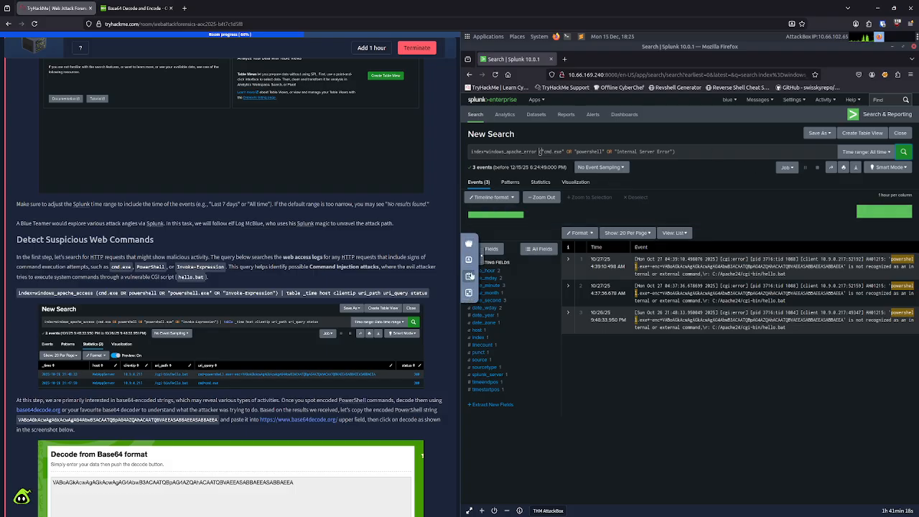
pyautogui.click(468, 275)
pyautogui.click(534, 272)
pyautogui.hotkey('ctrl', 'a')
pyautogui.hotkey('ctrl', 'v')
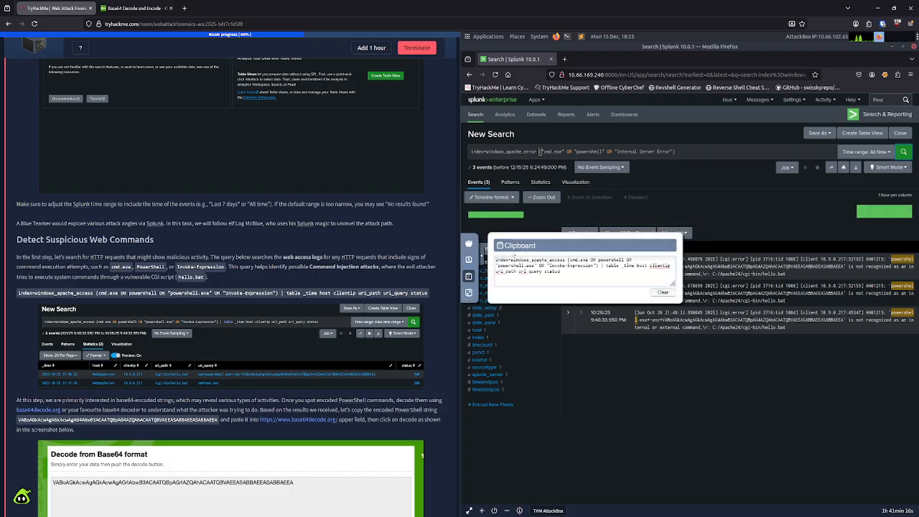
# Step: Run the search index=windows_apache_access (cmd.exe OR powershell OR "powershell.exe" OR "Invoke-Expression") | table _time host clientip uri_path uri_query status in Splunk
pyautogui.click(683, 150)
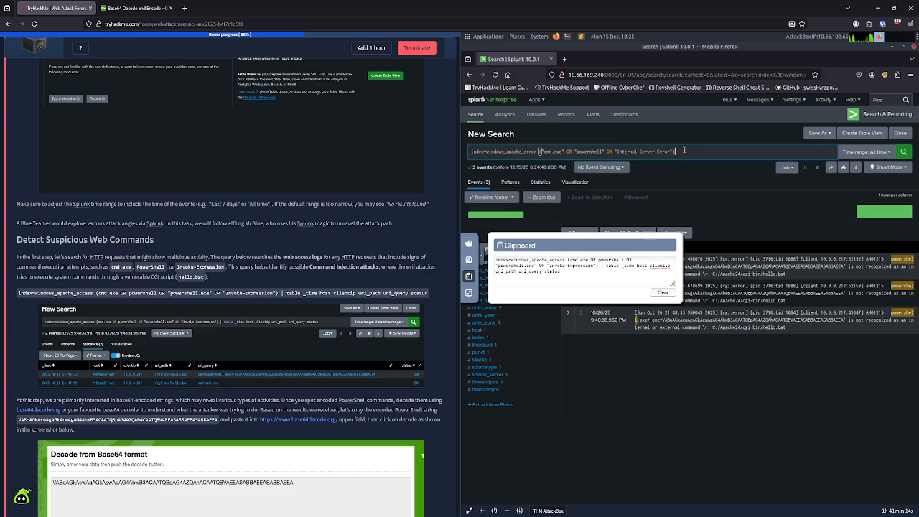
pyautogui.moveTo(675, 151); pyautogui.dragTo(469, 152)
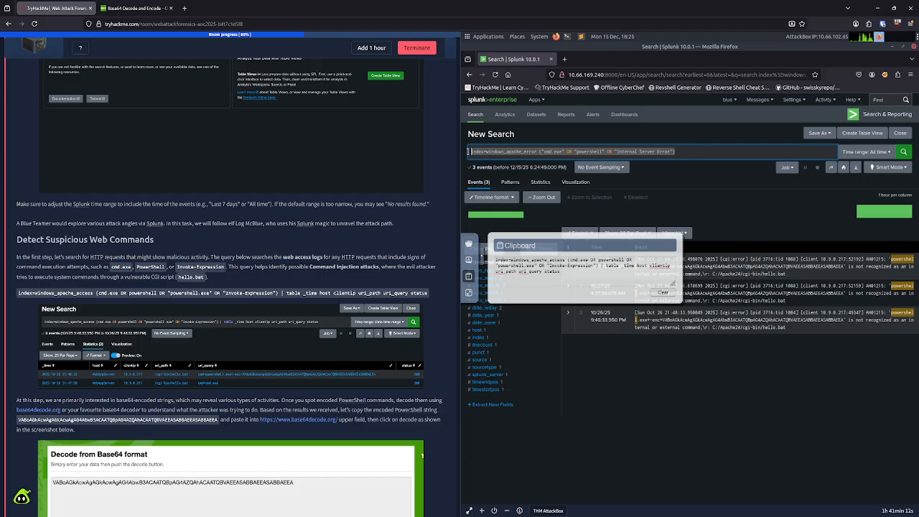
pyautogui.hotkey('ctrl', 'v')
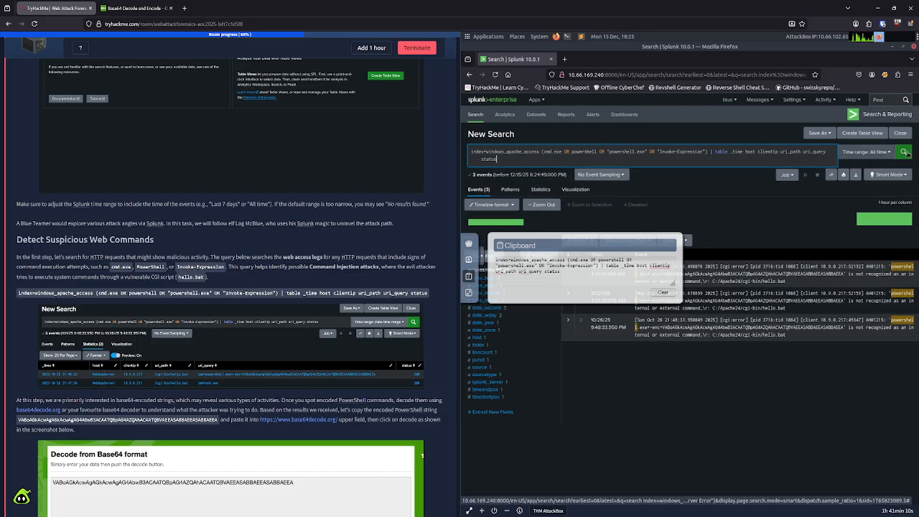
pyautogui.press('Return')
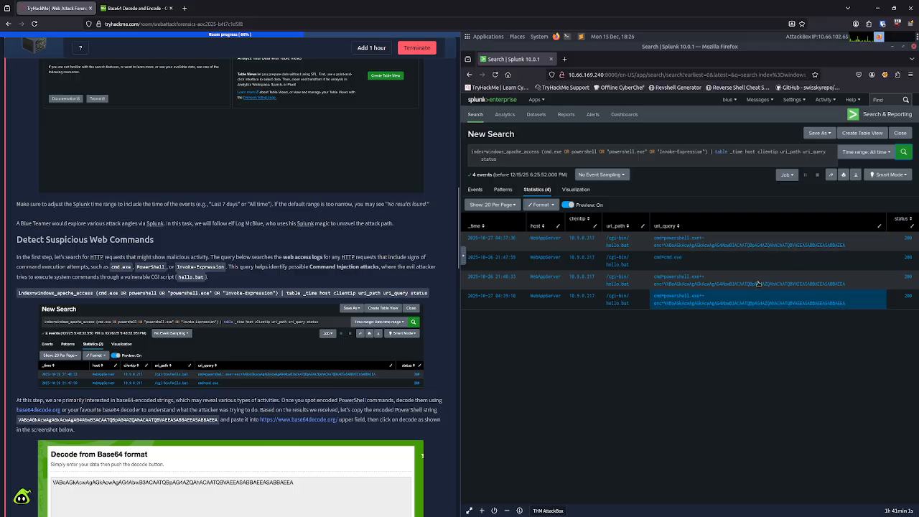
# Step: Copy the encoded PowerShell string from the first result's uri_query and open base64decode.org in a new AttackBox browser tab
pyautogui.moveTo(859, 248); pyautogui.dragTo(665, 246)
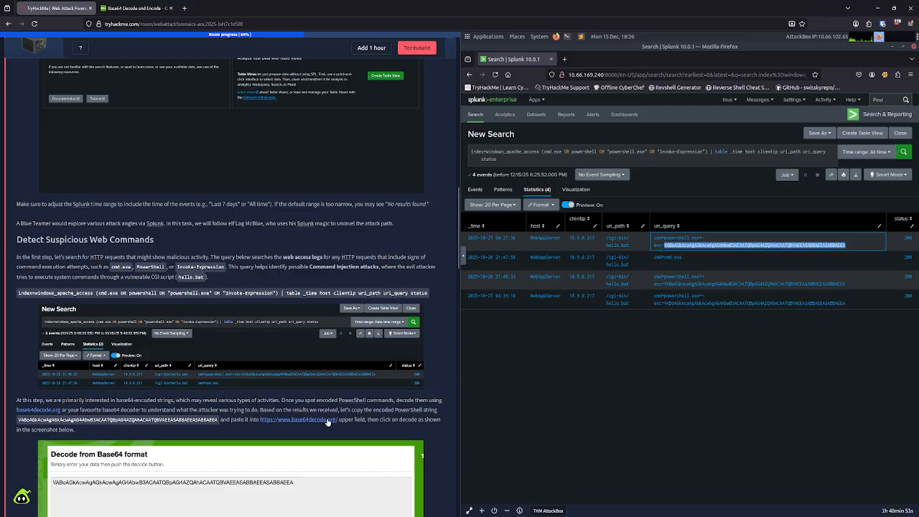
pyautogui.click(564, 61)
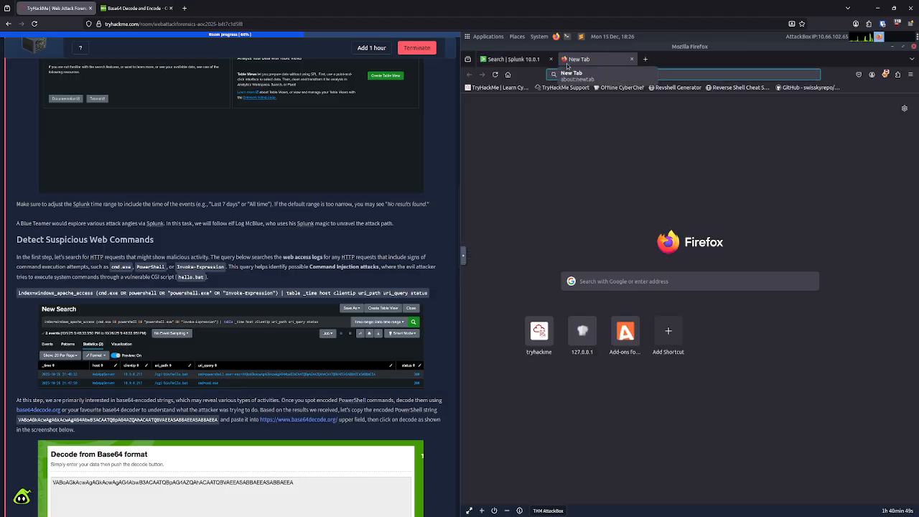
pyautogui.write('base')
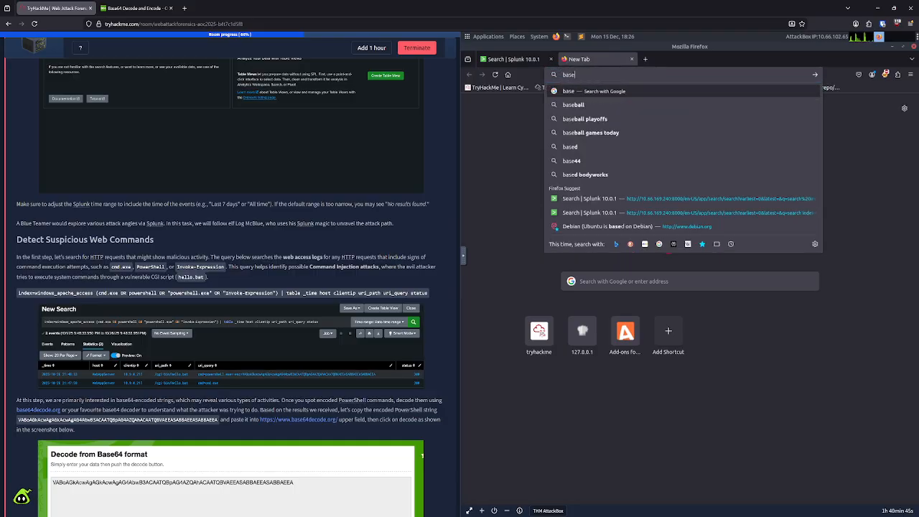
pyautogui.write('64decode')
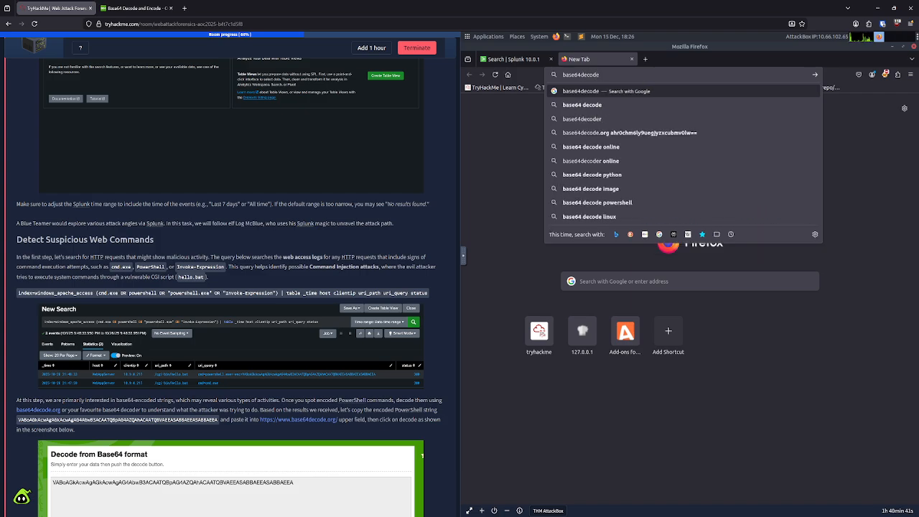
pyautogui.write('.org')
pyautogui.press('Return')
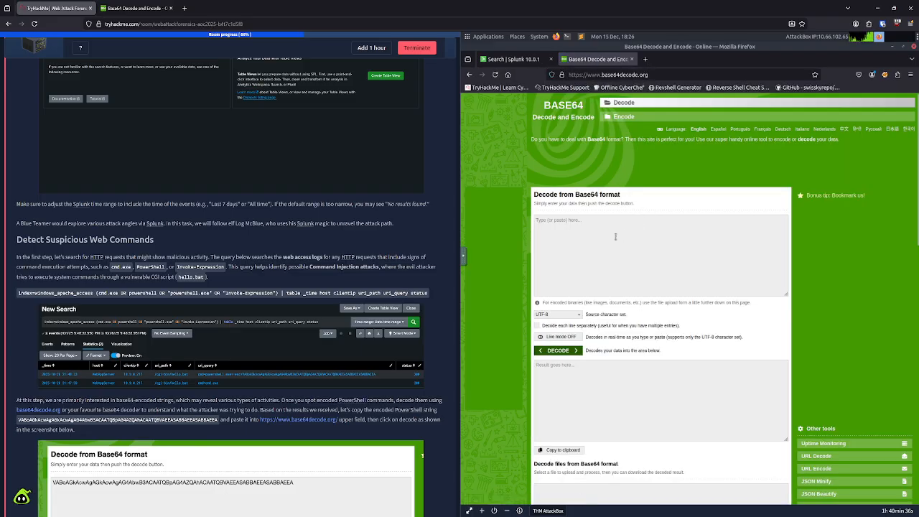
# Step: Decode the copied Base64 string with the UTF-8 character set, dismissing the personal information opt-out dialog
pyautogui.write('VABoAGkAcwAgAGkAcwAgAG4AbwB3ACAATQBpAG4AZQAhACAATQBvAEEASABBAEEASABBAEEA')
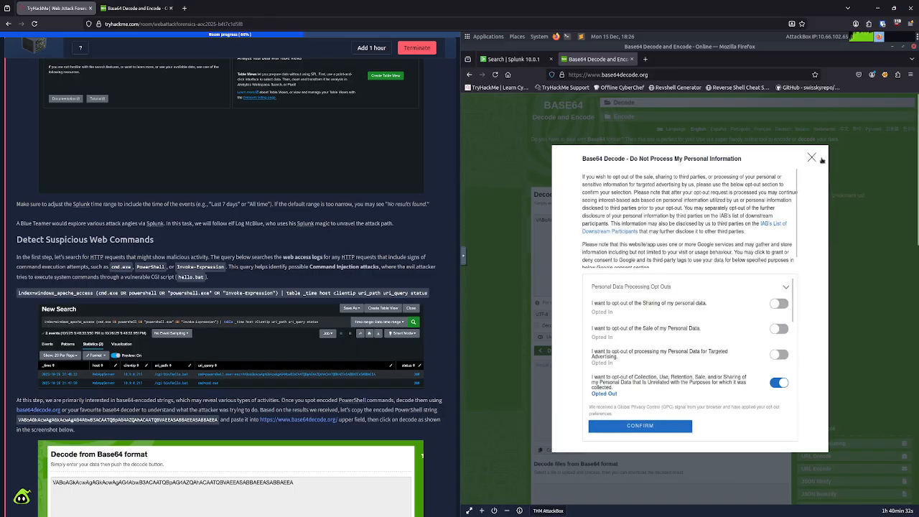
pyautogui.click(813, 158)
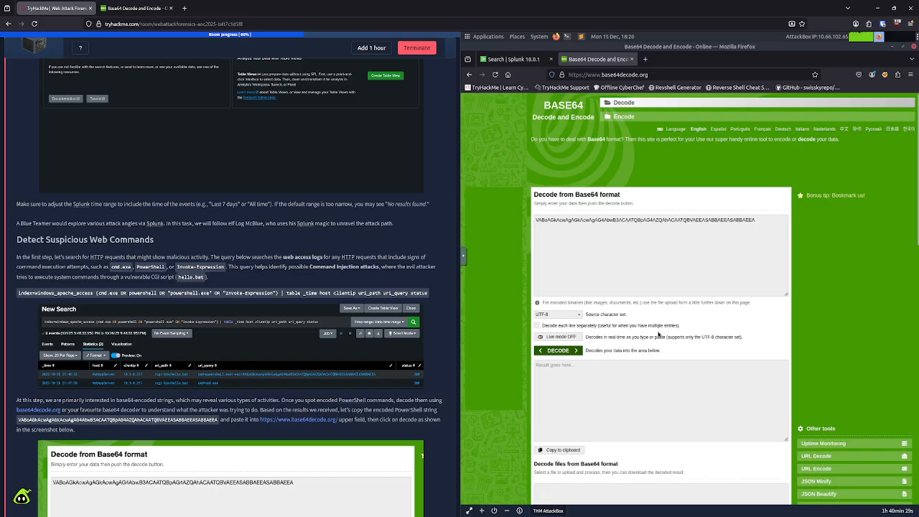
pyautogui.click(578, 351)
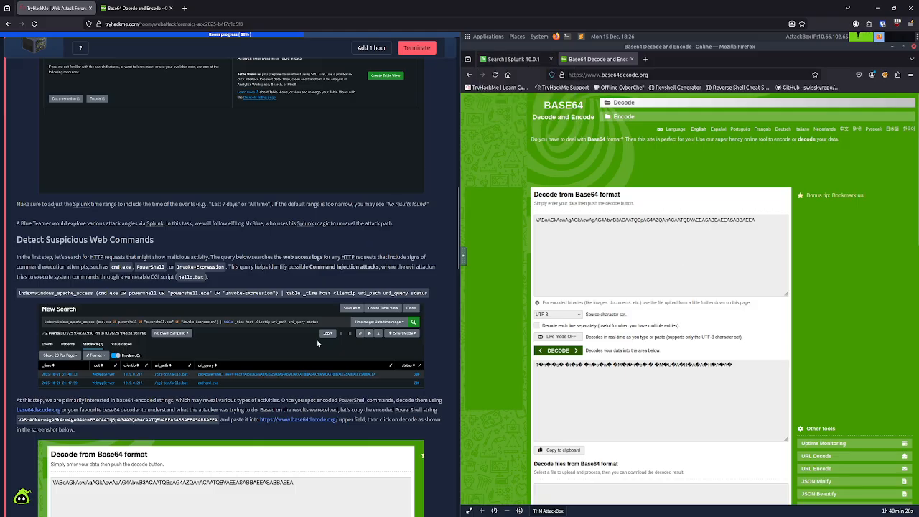
# Step: Review the task page's decoding instructions and questions, and check the encoded string in the third result of the Splunk access search
pyautogui.scroll(-4, 296, 373)
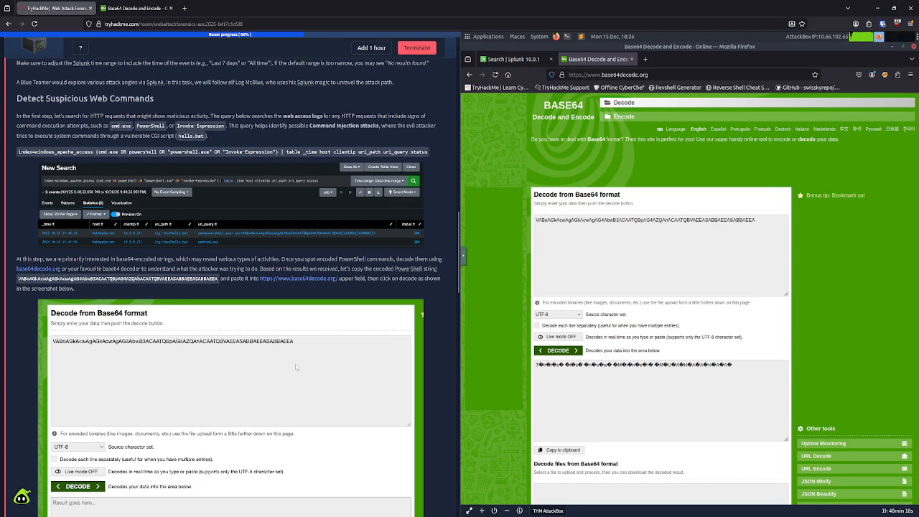
pyautogui.scroll(-1, 295, 370)
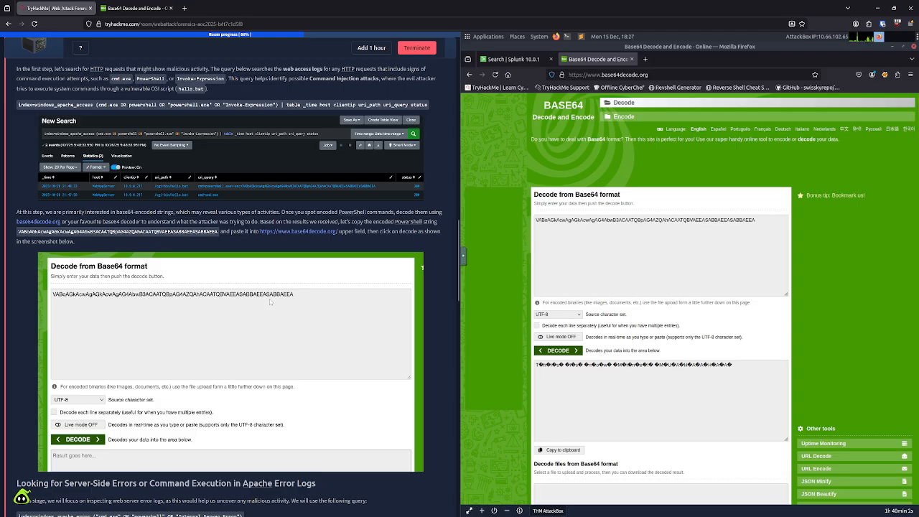
pyautogui.scroll(-3, 277, 328)
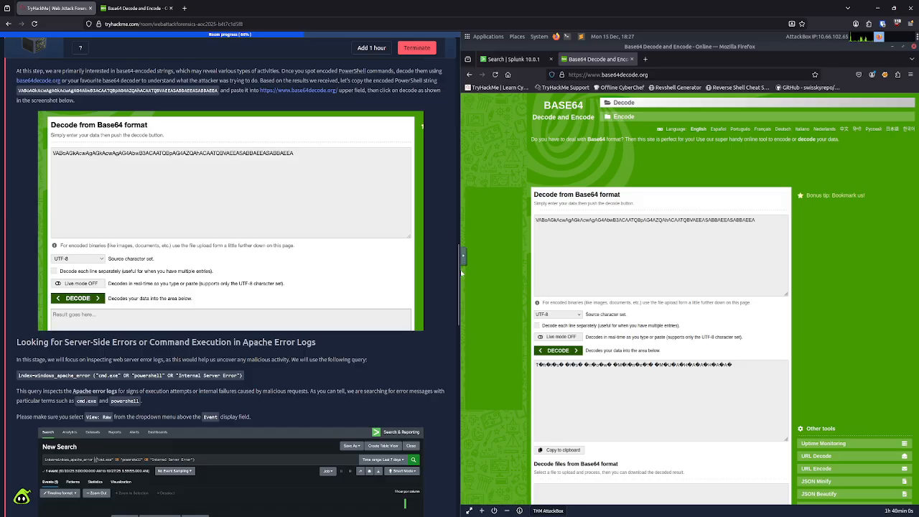
pyautogui.moveTo(459, 276); pyautogui.dragTo(450, 465)
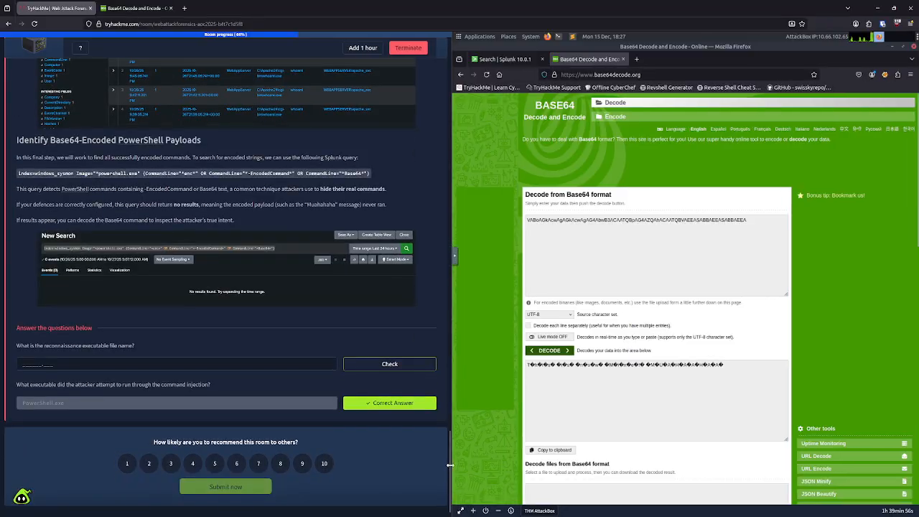
pyautogui.moveTo(451, 446); pyautogui.dragTo(443, 186)
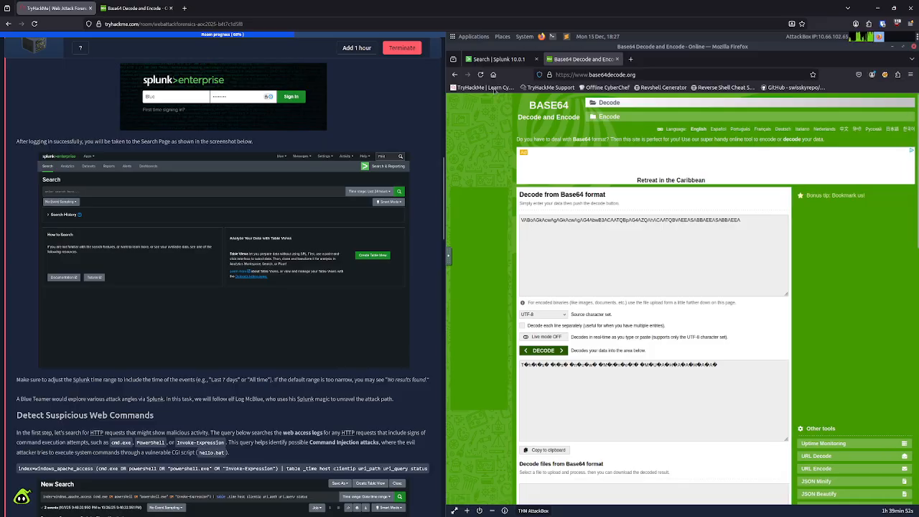
pyautogui.click(500, 59)
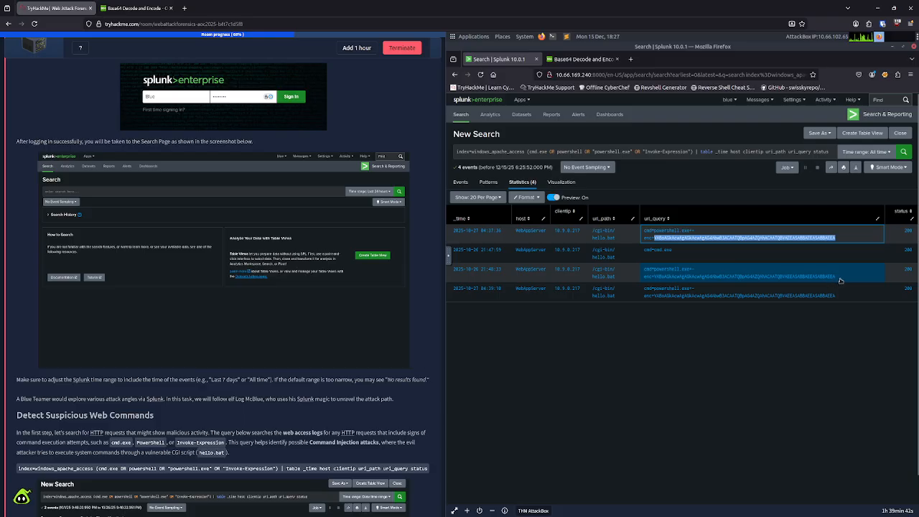
pyautogui.moveTo(841, 279); pyautogui.dragTo(655, 280)
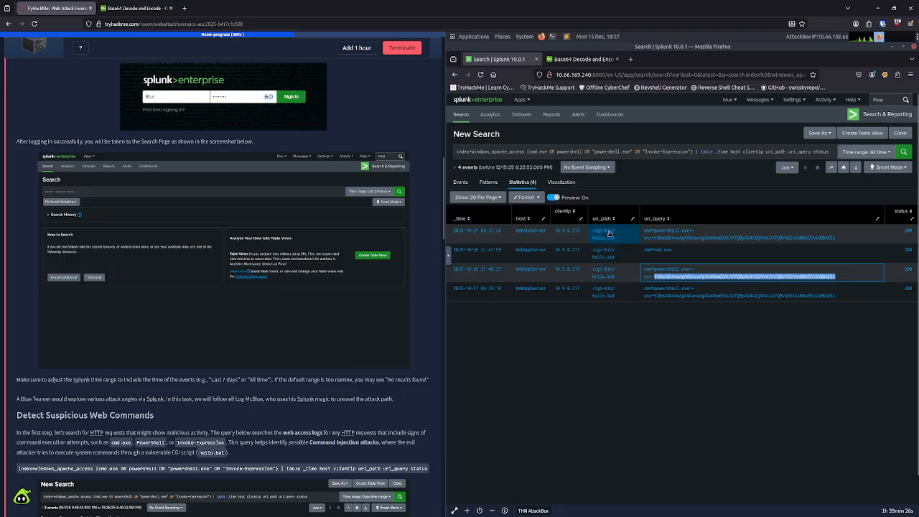
pyautogui.scroll(-3, 252, 348)
pyautogui.scroll(-15, 251, 348)
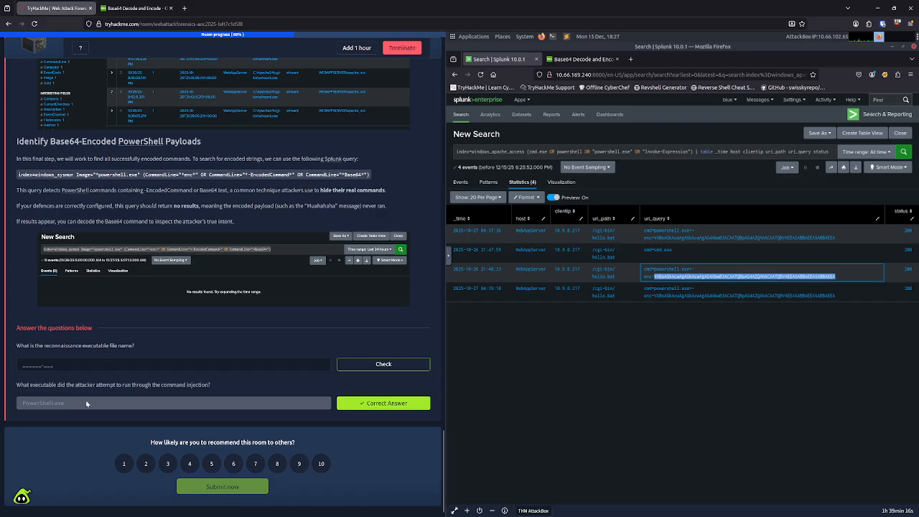
pyautogui.click(136, 362)
pyautogui.write('hello')
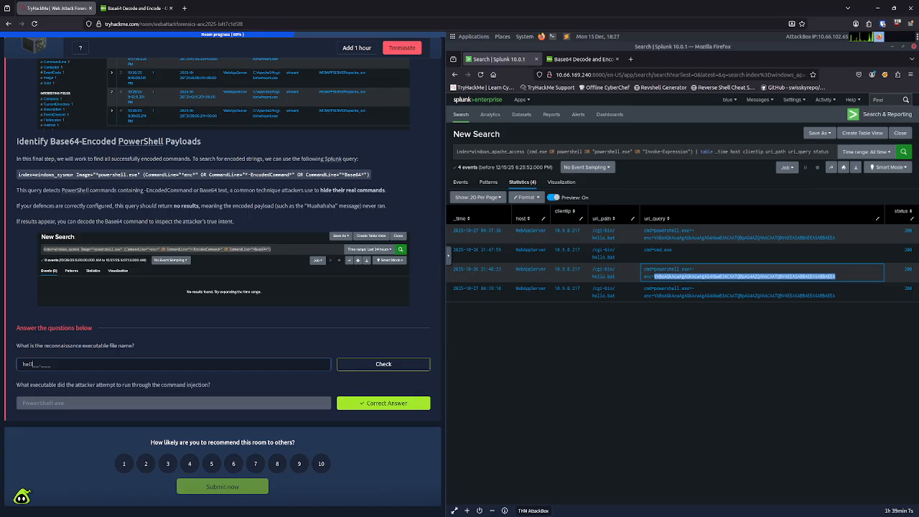
pyautogui.press('BackSpace')
pyautogui.press('BackSpace')
pyautogui.press('BackSpace')
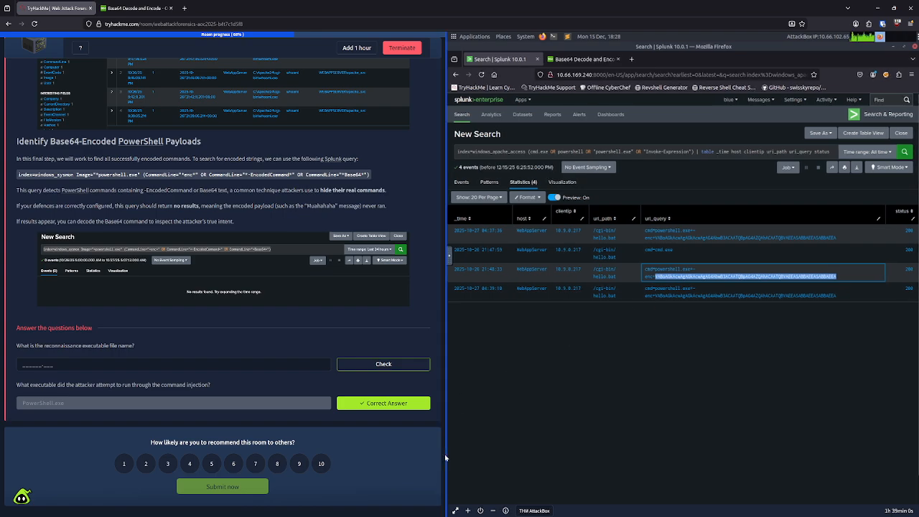
# Step: Read the task page from the suspicious web commands section through to the section on tracing process creation from Apache
pyautogui.moveTo(444, 454); pyautogui.dragTo(467, 140)
pyautogui.scroll(-5, 283, 334)
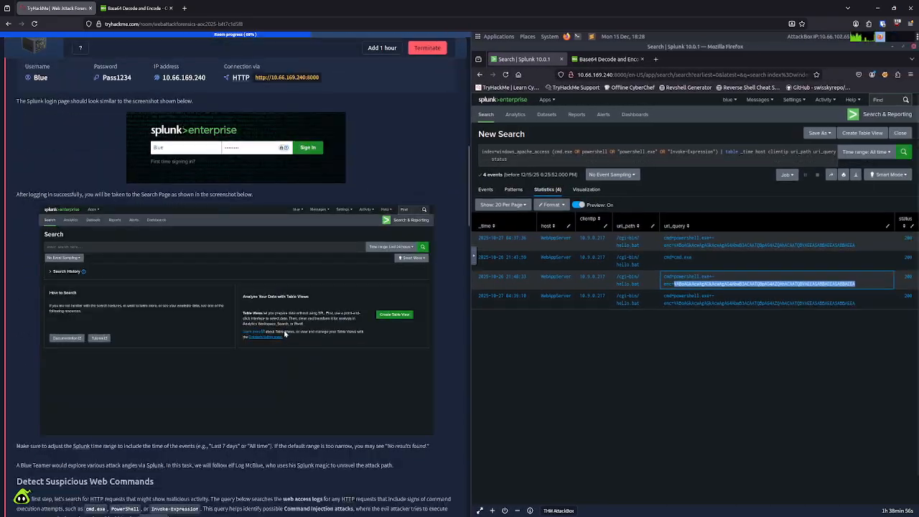
pyautogui.scroll(-2, 282, 335)
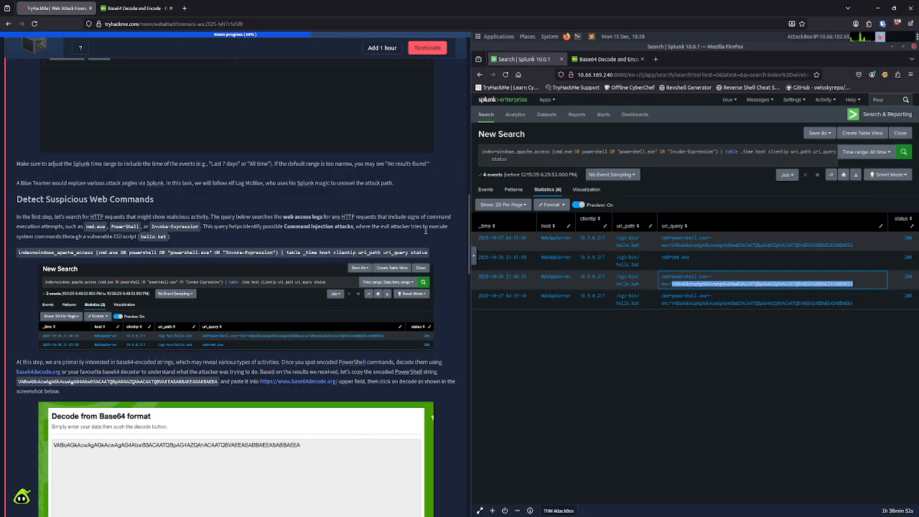
pyautogui.moveTo(92, 237); pyautogui.dragTo(167, 240)
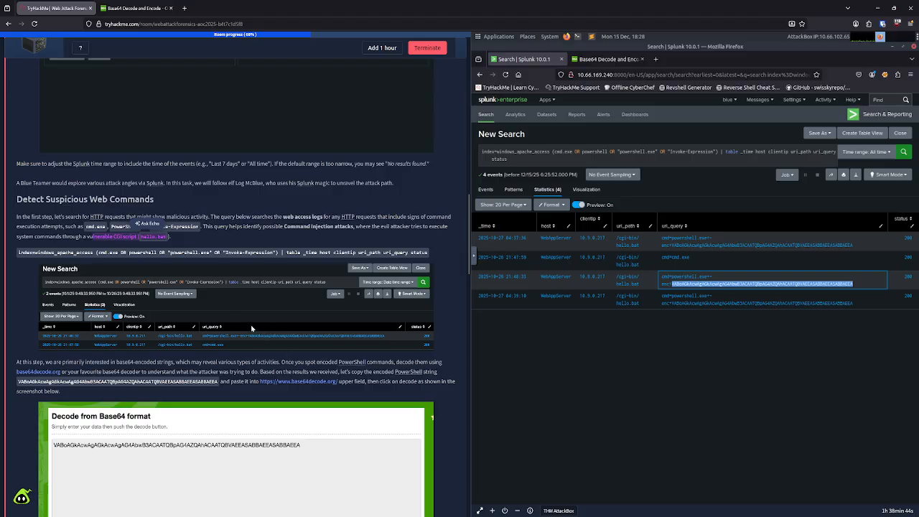
pyautogui.scroll(-3, 254, 329)
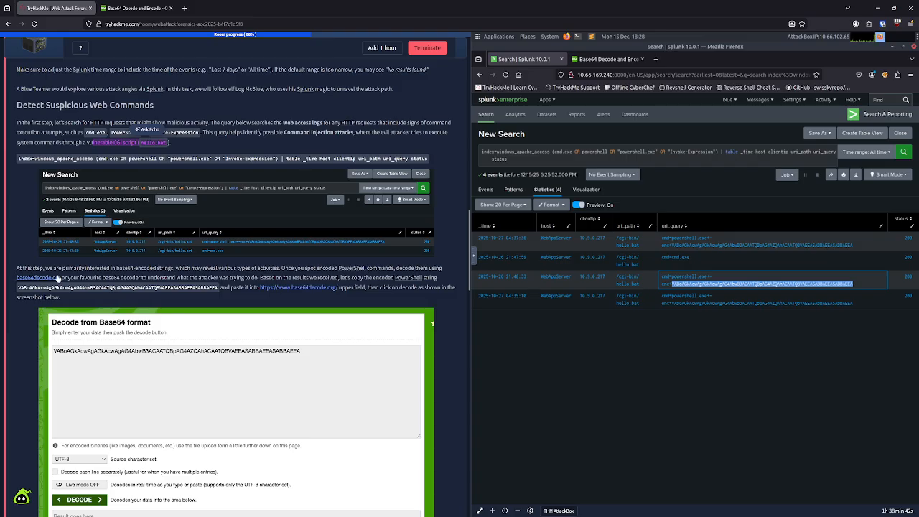
pyautogui.scroll(-6, 394, 297)
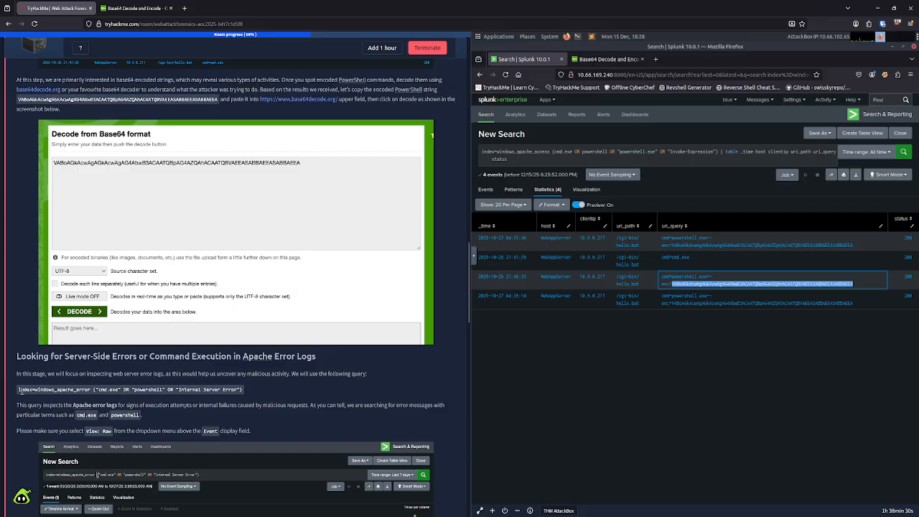
pyautogui.scroll(-3, 45, 391)
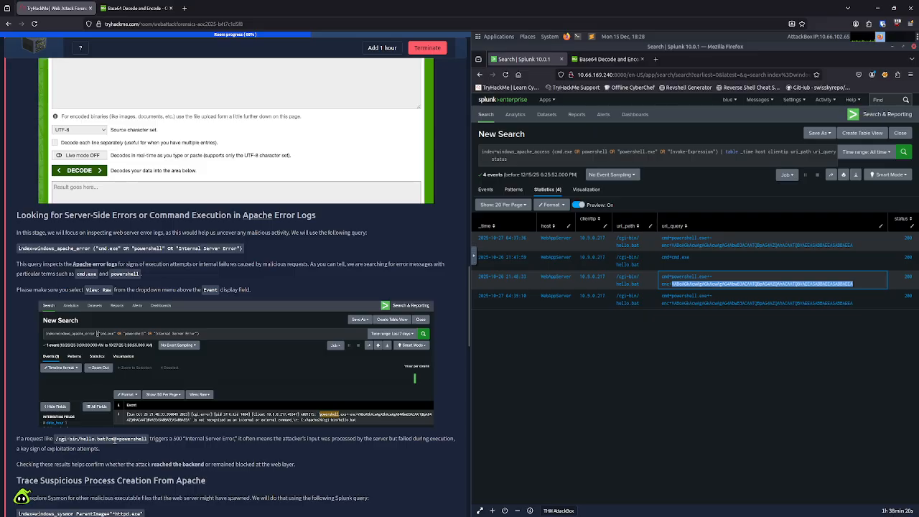
pyautogui.scroll(-5, 115, 440)
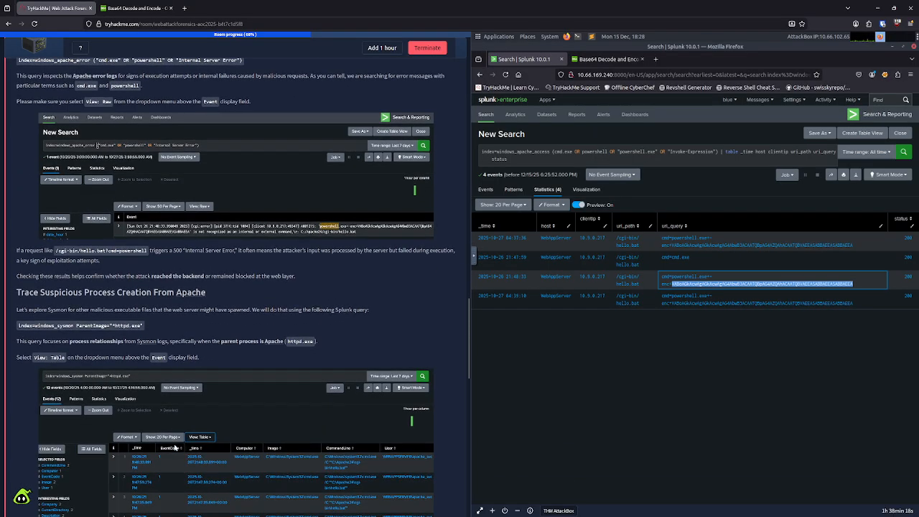
pyautogui.scroll(-3, 174, 447)
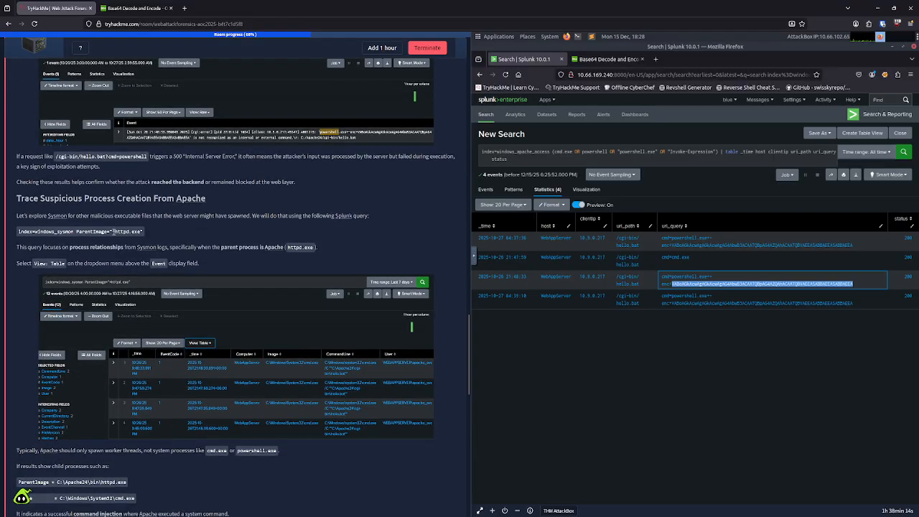
# Step: Replace the AttackBox clipboard contents with index=windows_sysmon ParentImage="*httpd.exe", copied from the task page's Apache process creation section
pyautogui.moveTo(113, 231); pyautogui.dragTo(125, 231)
pyautogui.moveTo(138, 231); pyautogui.dragTo(141, 232)
pyautogui.click(143, 233)
pyautogui.moveTo(19, 231); pyautogui.dragTo(142, 231)
pyautogui.hotkey('ctrl', 'c')
pyautogui.click(474, 256)
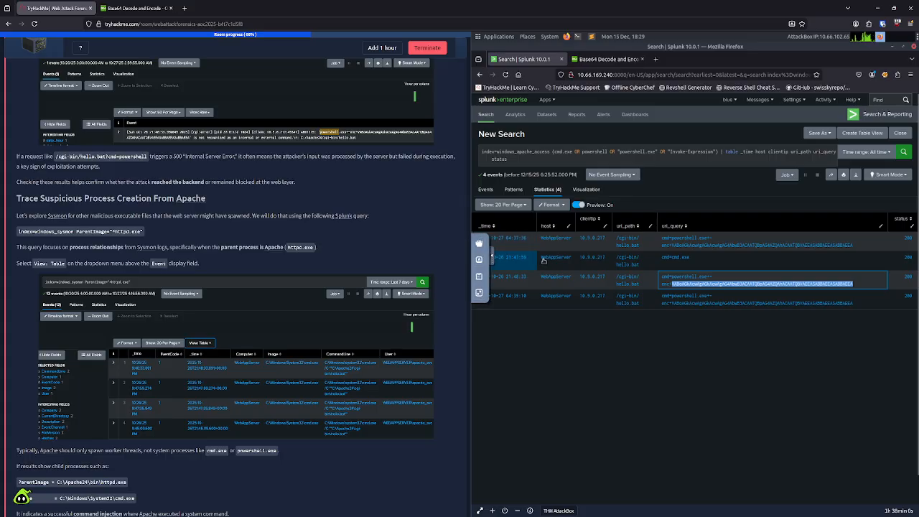
pyautogui.click(479, 276)
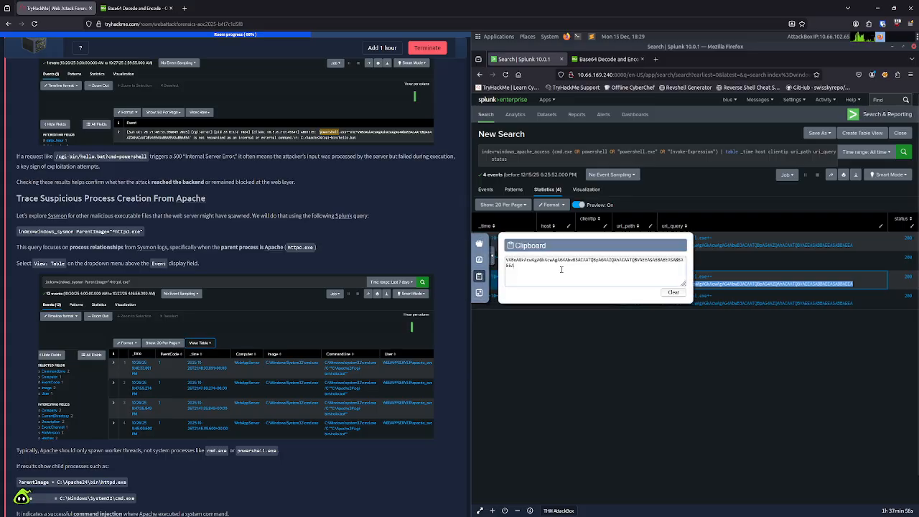
pyautogui.hotkey('ctrl', 'v')
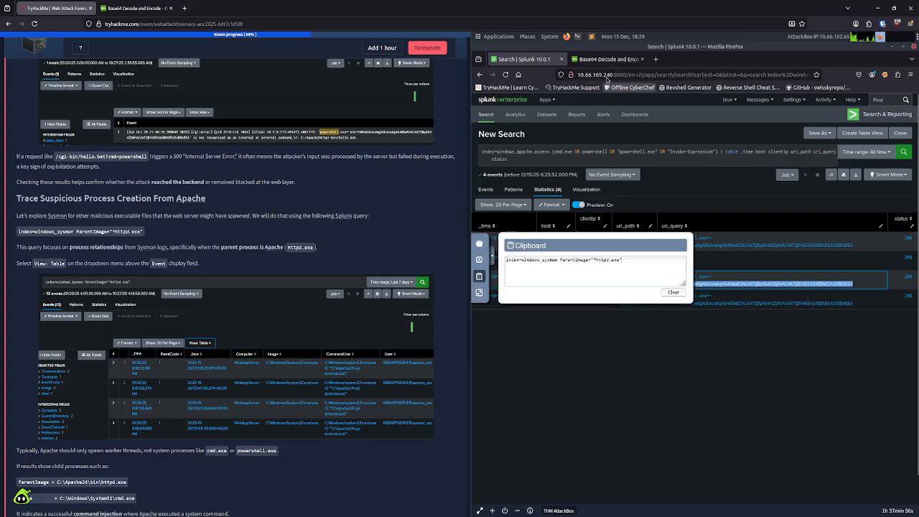
# Step: Replace the Splunk query with index=windows_sysmon ParentImage="*httpd.exe" from the AttackBox clipboard and run the search
pyautogui.click(541, 152)
pyautogui.hotkey('ctrl', 'a')
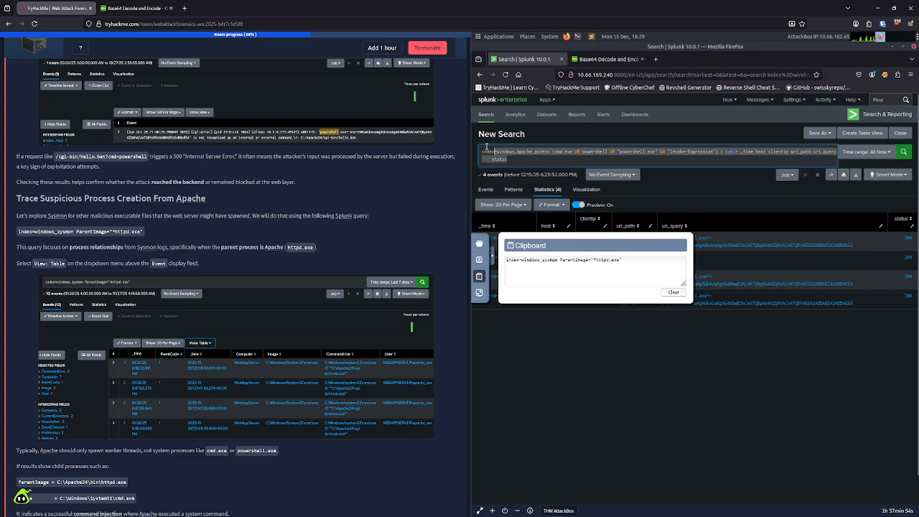
pyautogui.hotkey('ctrl', 'v')
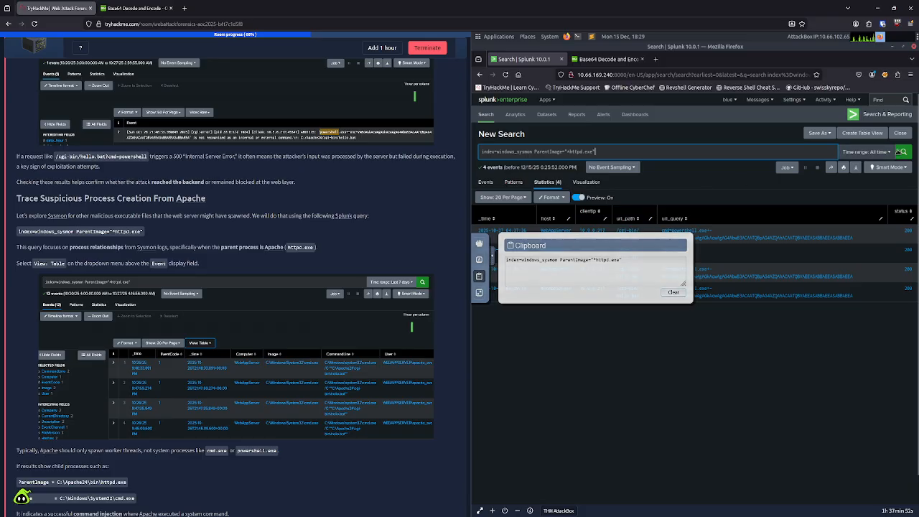
pyautogui.press('Return')
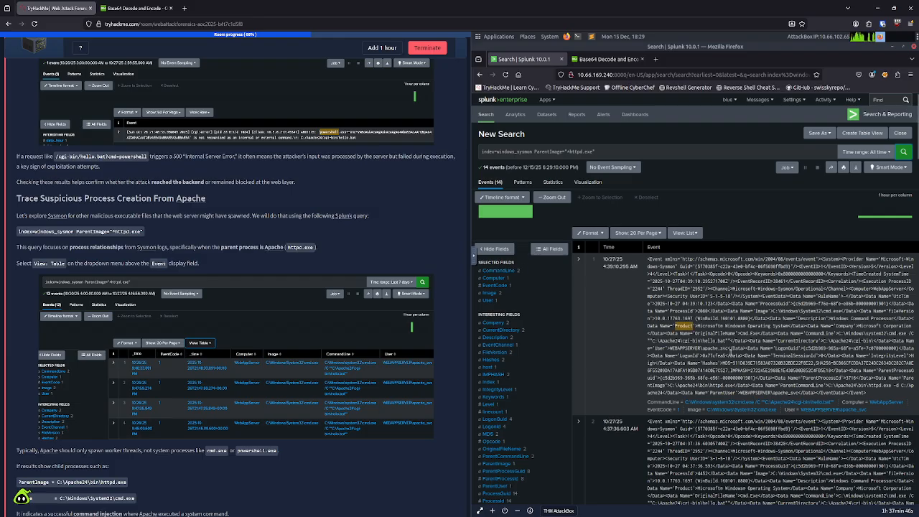
# Step: Examine the Sysmon events spawned by httpd.exe for their Image and CommandLine values, looking for the reconnaissance executable
pyautogui.scroll(-2, 736, 367)
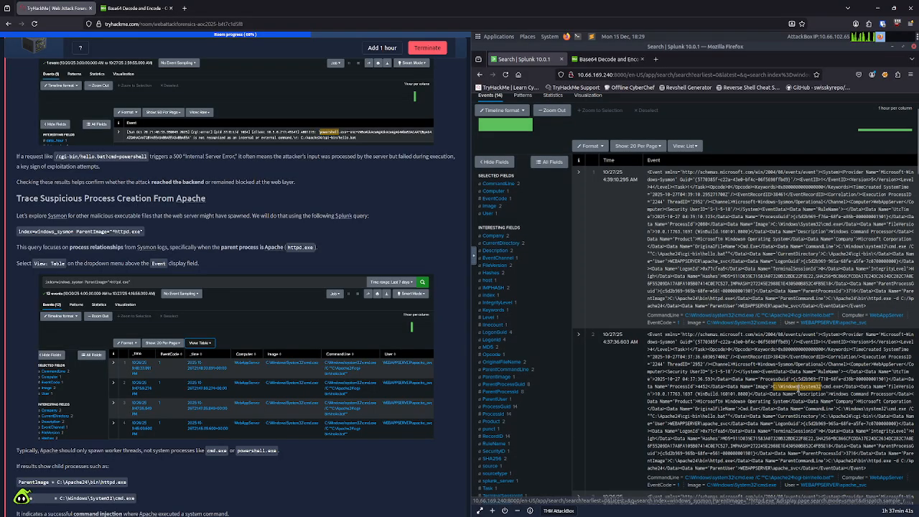
pyautogui.scroll(-3, 796, 373)
pyautogui.scroll(-3, 789, 392)
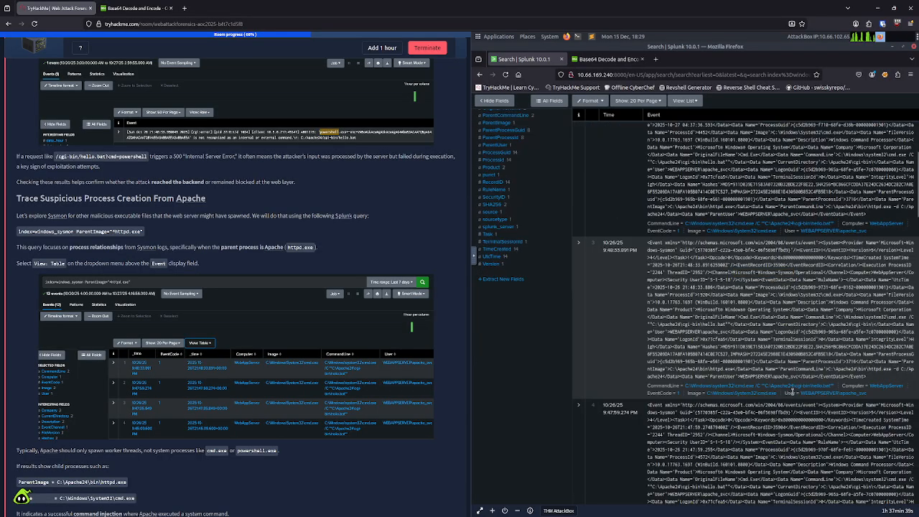
pyautogui.scroll(-3, 792, 392)
pyautogui.scroll(-3, 793, 393)
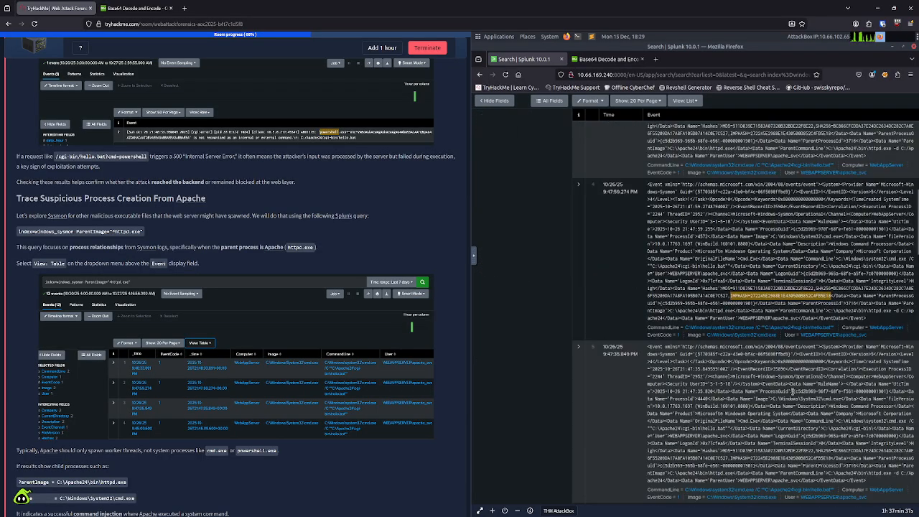
pyautogui.scroll(-3, 793, 393)
pyautogui.scroll(-3, 793, 392)
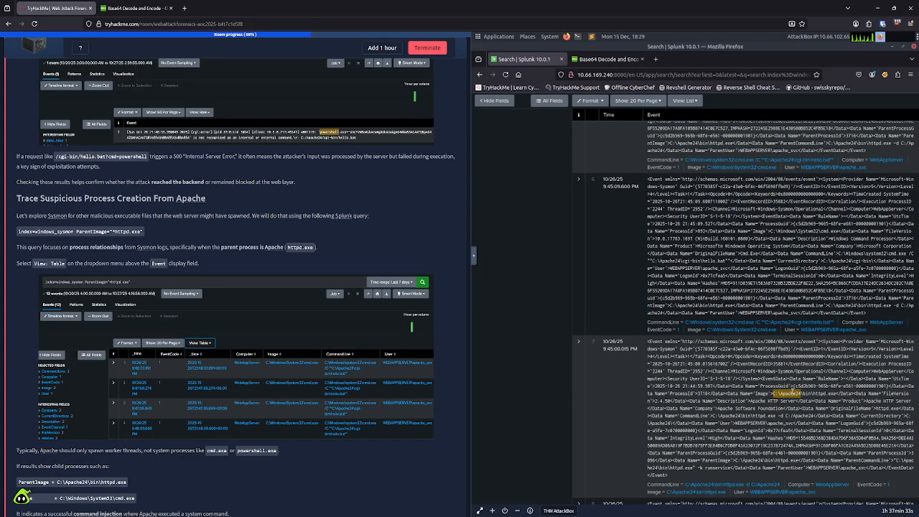
pyautogui.scroll(-3, 782, 393)
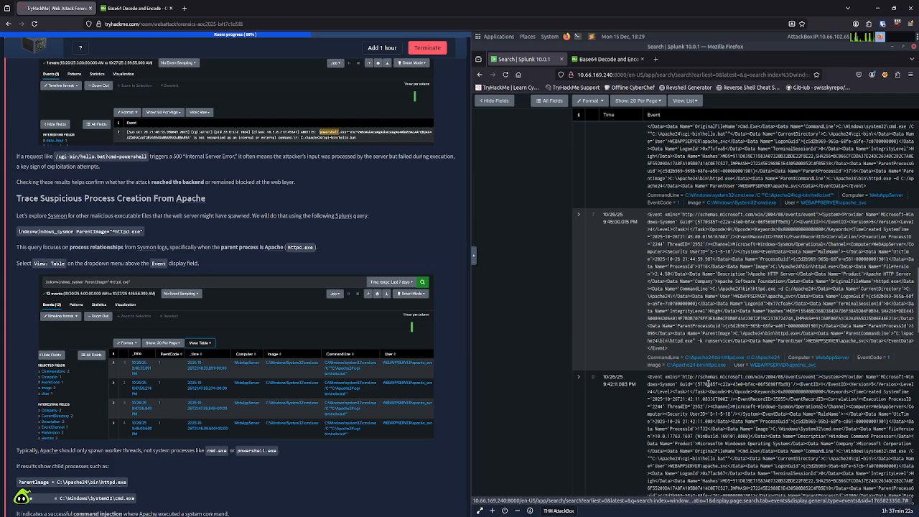
pyautogui.scroll(-3, 281, 405)
pyautogui.scroll(-10, 281, 401)
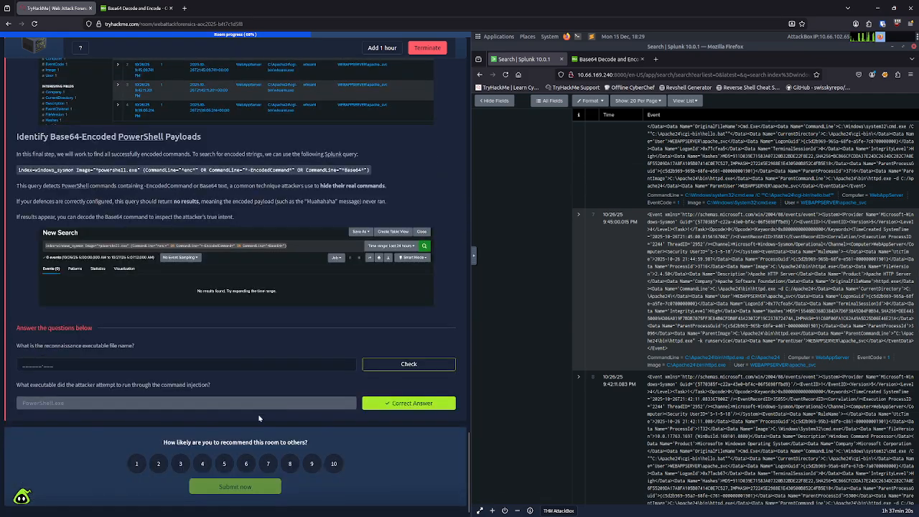
# Step: Try httpd and hello as draft answers for the reconnaissance executable file name while checking further events
pyautogui.click(234, 365)
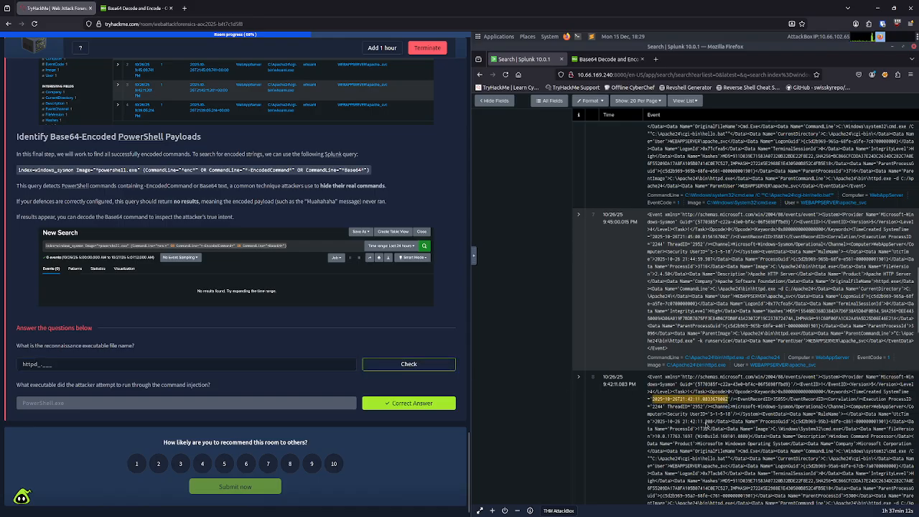
pyautogui.scroll(-5, 706, 429)
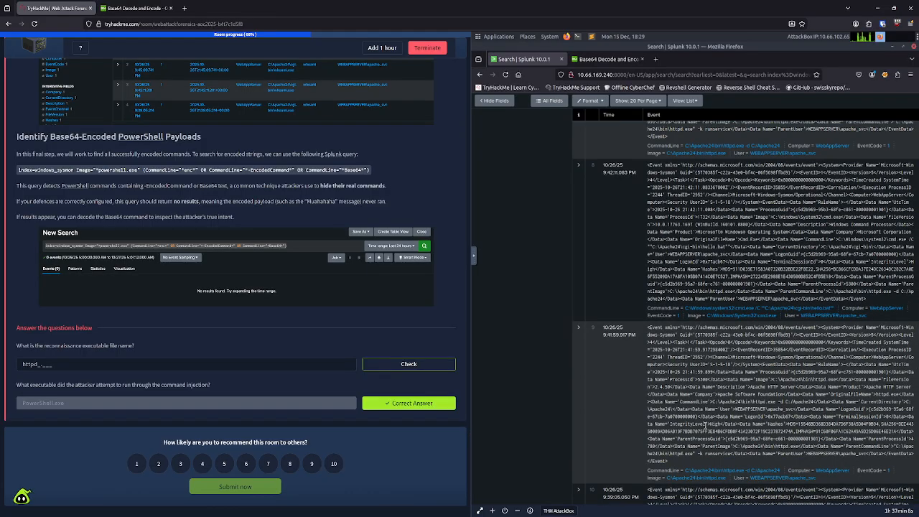
pyautogui.click(160, 366)
pyautogui.press('BackSpace')
pyautogui.press('BackSpace')
pyautogui.press('BackSpace')
pyautogui.press('BackSpace')
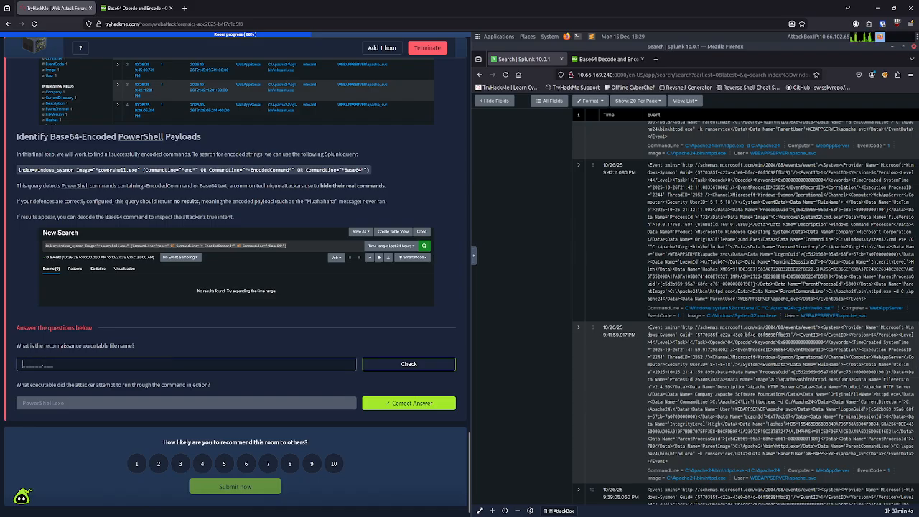
pyautogui.write('hello')
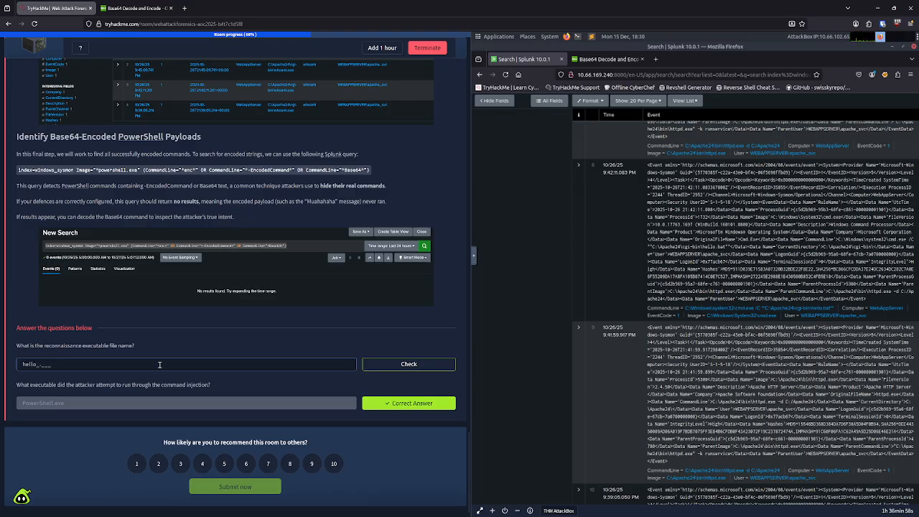
# Step: Read through the remaining Apache child process events down to the last search result
pyautogui.scroll(-1, 739, 407)
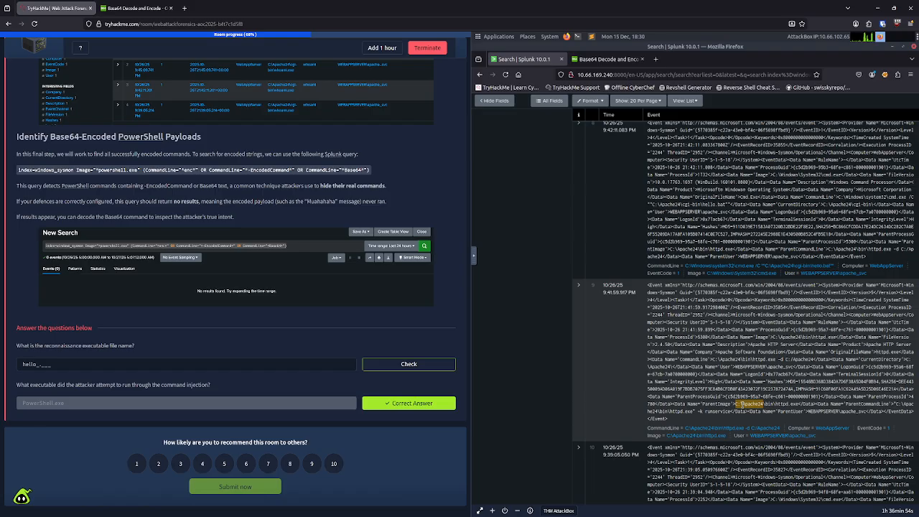
pyautogui.scroll(-5, 741, 404)
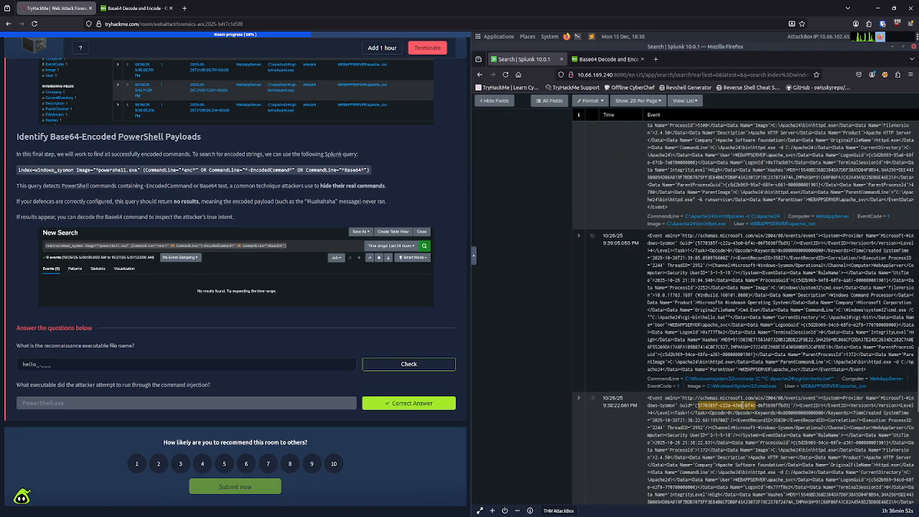
pyautogui.scroll(-6, 741, 405)
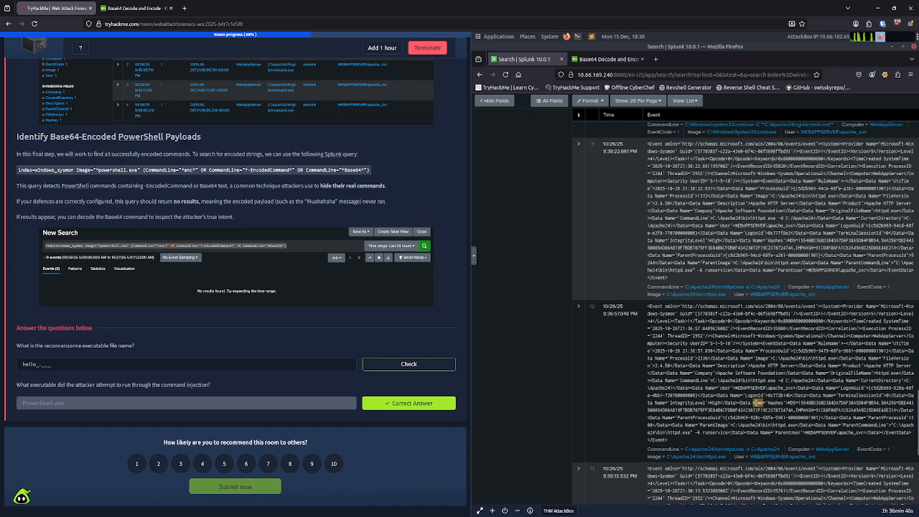
pyautogui.scroll(-6, 757, 404)
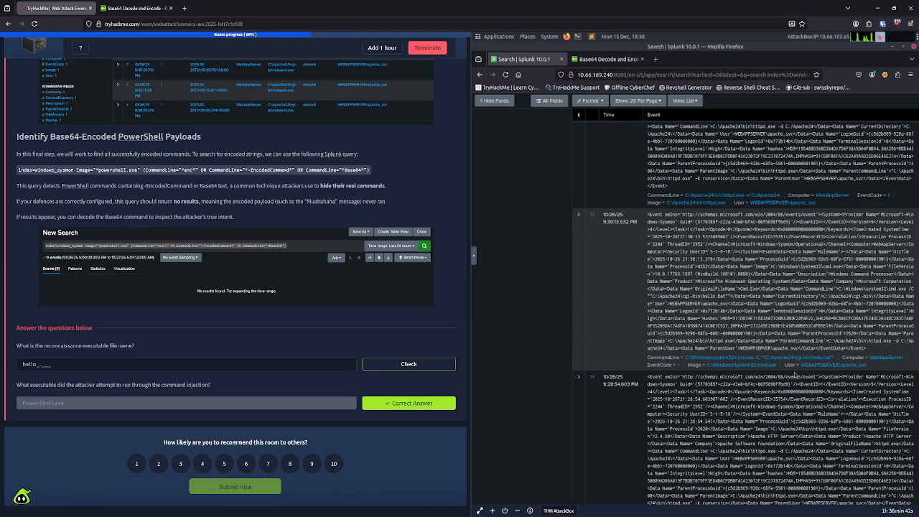
pyautogui.scroll(-1, 800, 427)
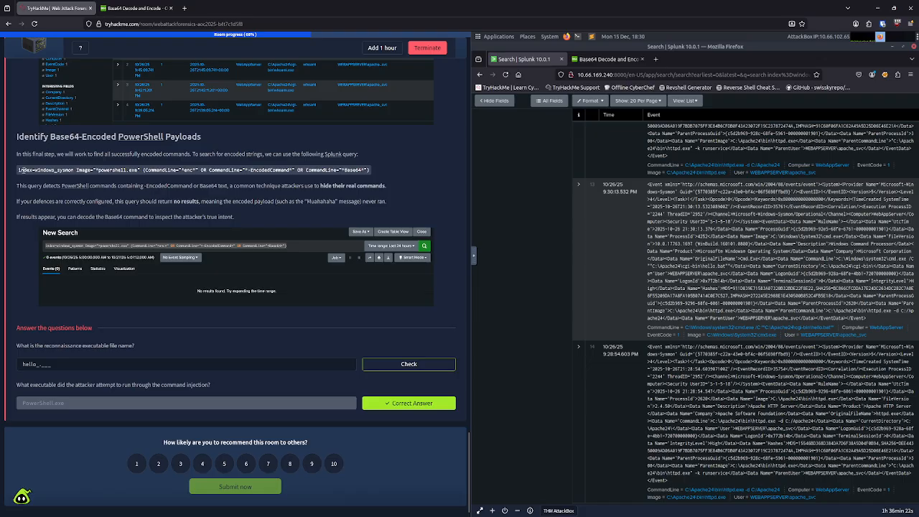
# Step: Check the task page's enumeration activity example and set the reconnaissance executable answer to whoami.exe
pyautogui.scroll(3, 114, 183)
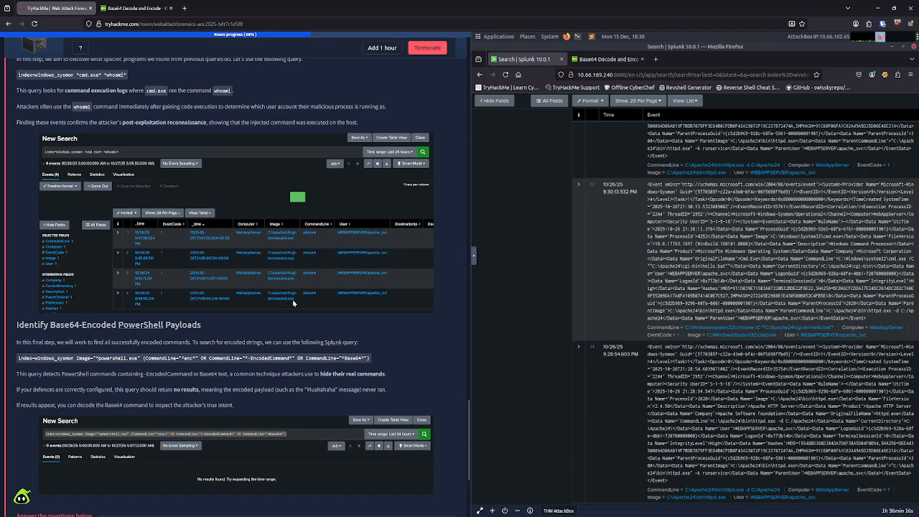
pyautogui.scroll(-3, 293, 303)
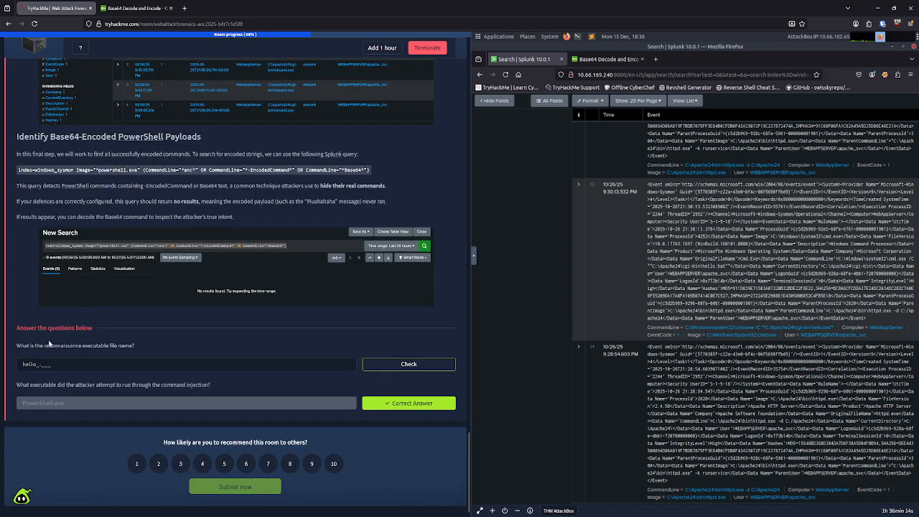
pyautogui.moveTo(54, 365); pyautogui.dragTo(6, 365)
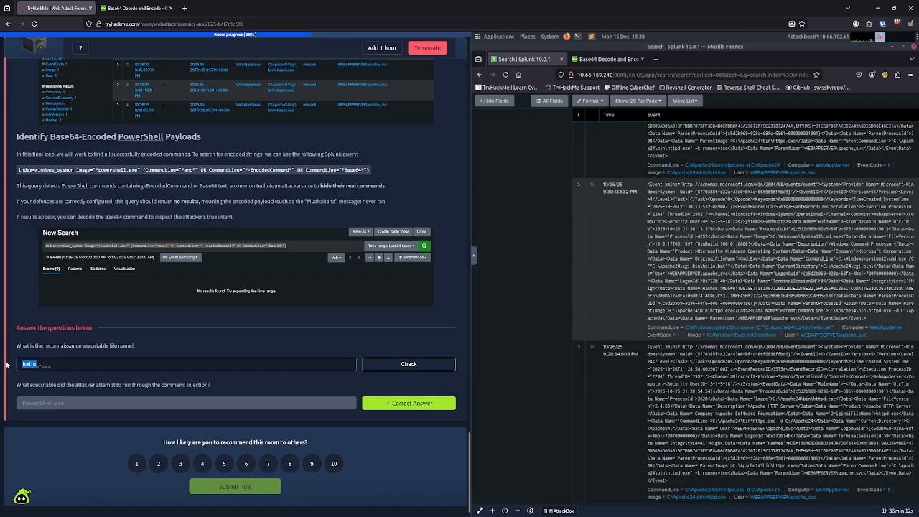
pyautogui.write('whoami.exe')
# Step: Replace the AttackBox clipboard contents with index=windows_sysmon *cmd.exe* *whoami*, copied from the task page's attacker enumeration section
pyautogui.scroll(3, 108, 228)
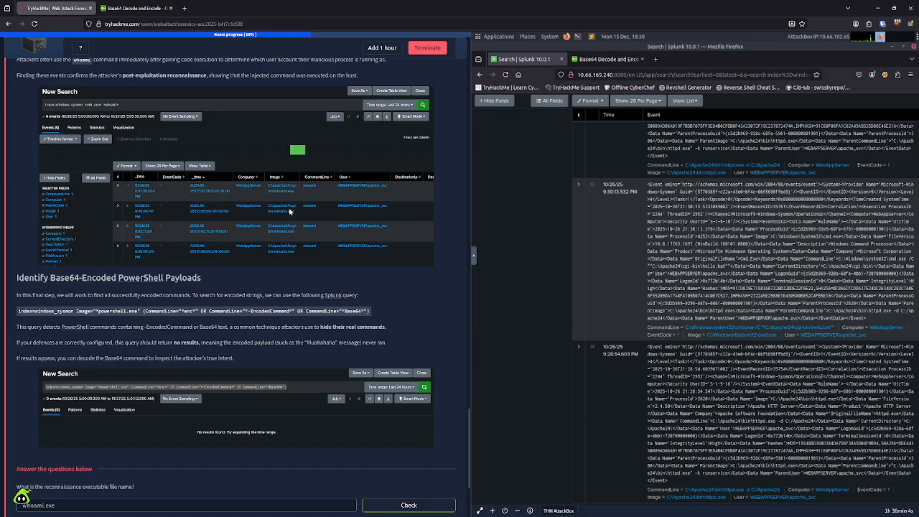
pyautogui.scroll(2, 287, 217)
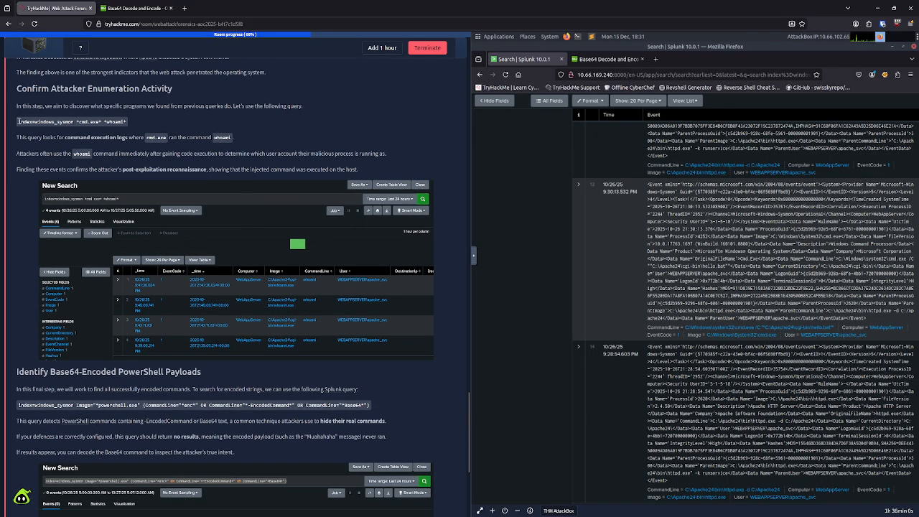
pyautogui.moveTo(18, 121); pyautogui.dragTo(124, 121)
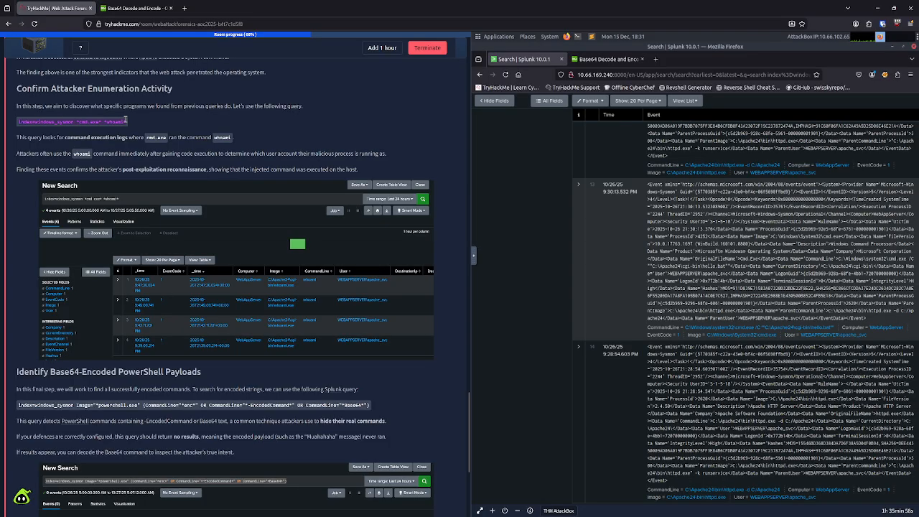
pyautogui.click(170, 124)
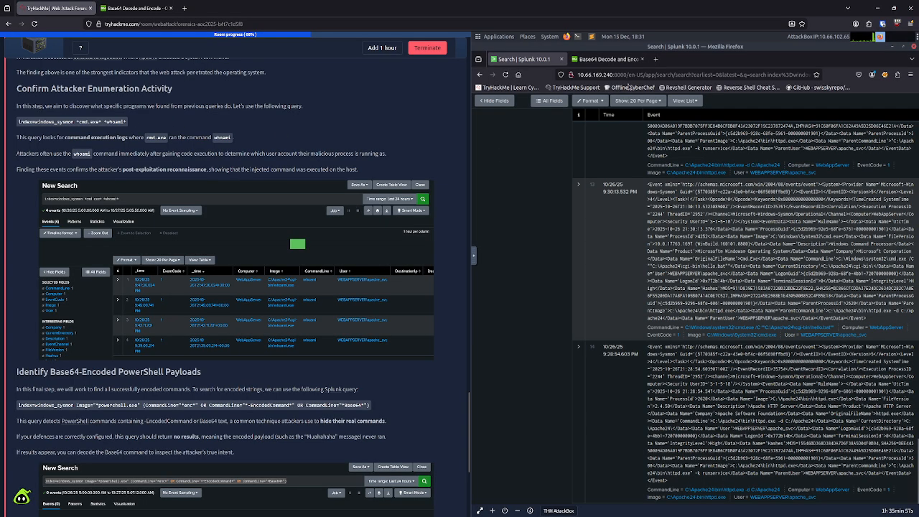
pyautogui.scroll(1, 716, 218)
pyautogui.scroll(8, 746, 314)
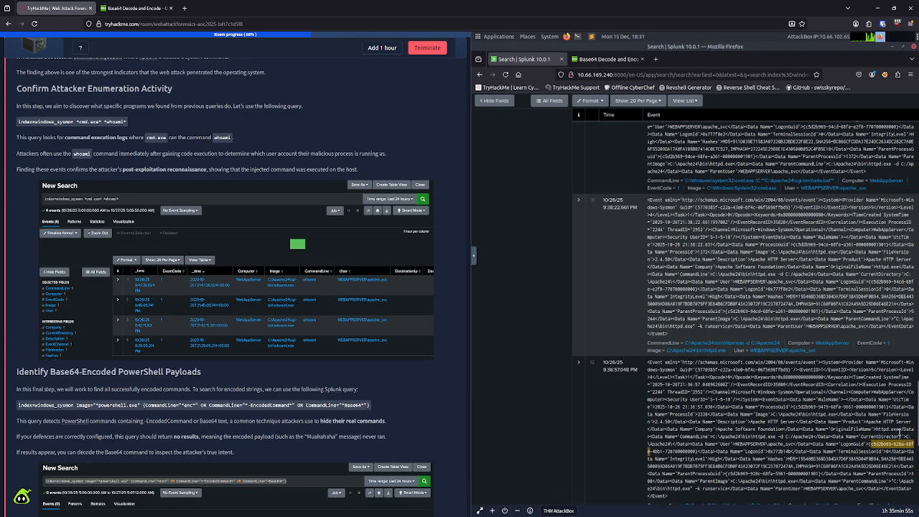
pyautogui.scroll(15, 717, 314)
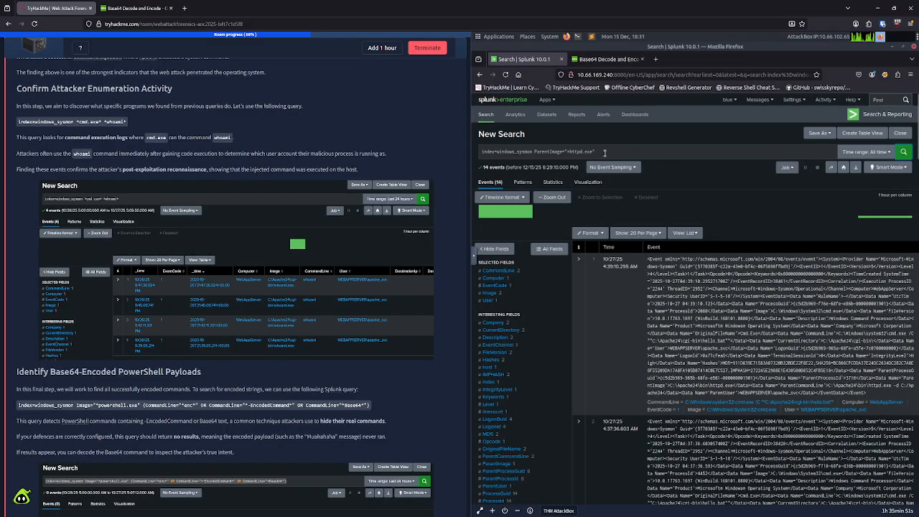
pyautogui.moveTo(595, 152); pyautogui.dragTo(551, 163)
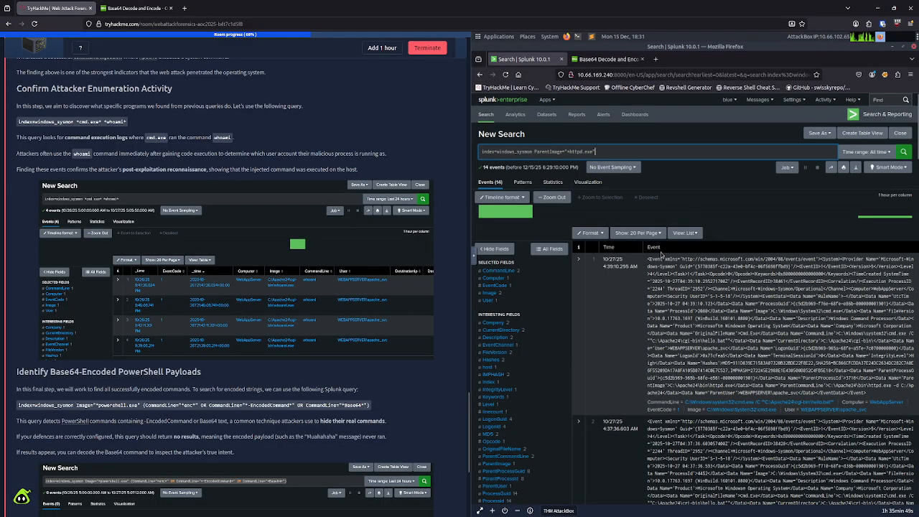
pyautogui.click(480, 264)
pyautogui.click(479, 276)
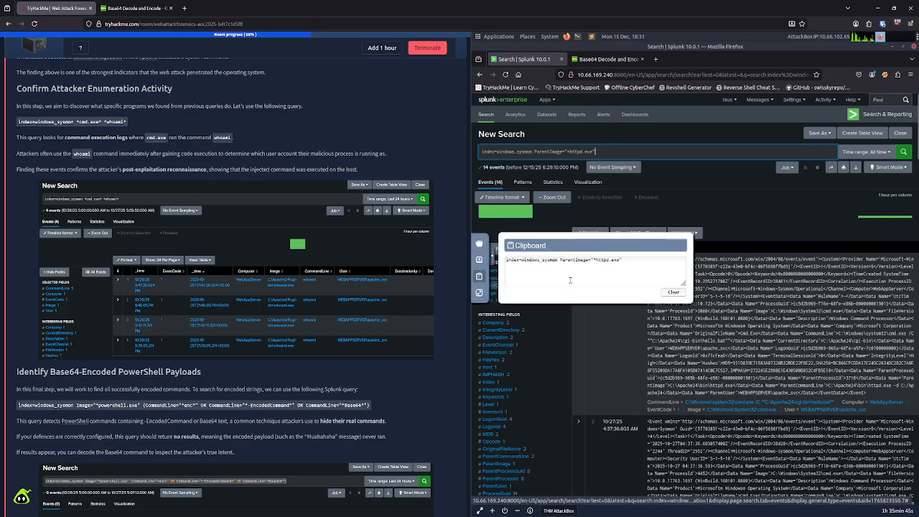
pyautogui.moveTo(634, 260); pyautogui.dragTo(505, 261)
pyautogui.write('index=windows_sysmon "cmd.exe" "whoami"')
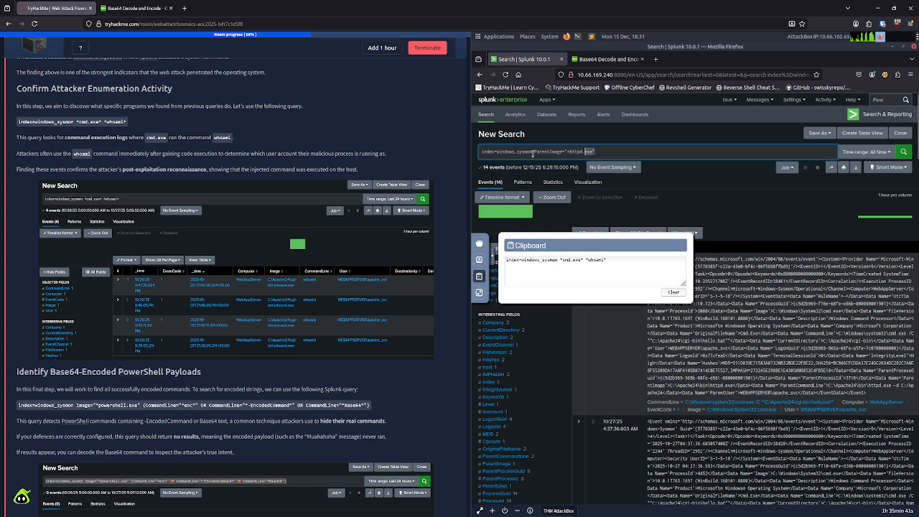
# Step: Replace the Splunk query with index=windows_sysmon *cmd.exe* *whoami* and run the search
pyautogui.moveTo(595, 151); pyautogui.dragTo(475, 152)
pyautogui.write('index=windows_sysmon "cmd.exe" "whoami"')
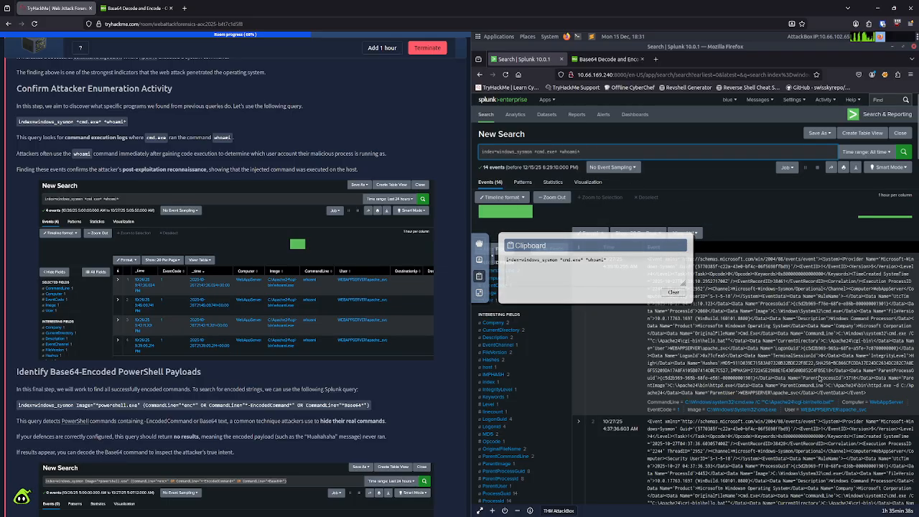
pyautogui.press('Return')
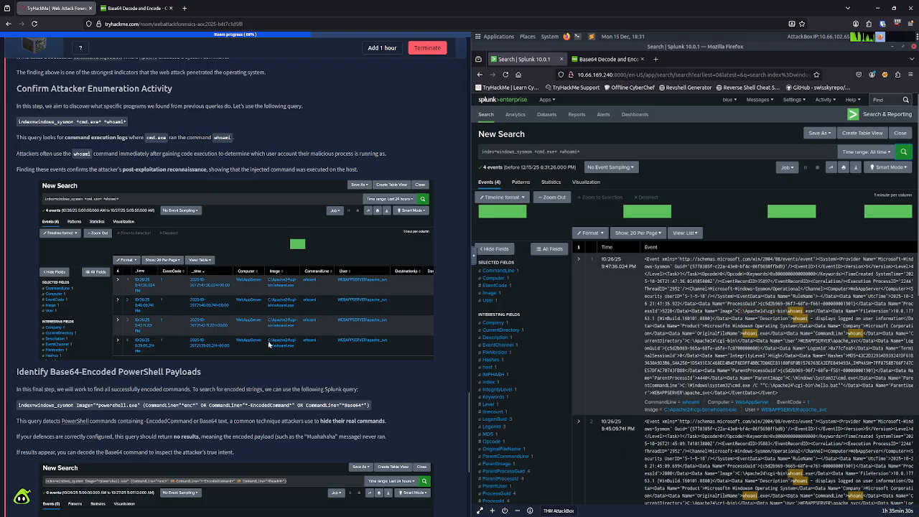
# Step: Submit whoami.exe as the answer to the reconnaissance executable question
pyautogui.scroll(-5, 224, 389)
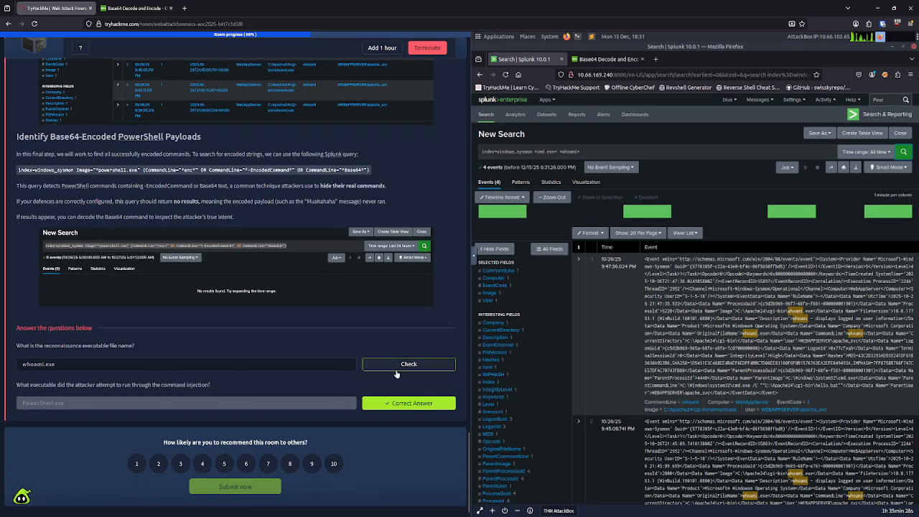
pyautogui.click(381, 372)
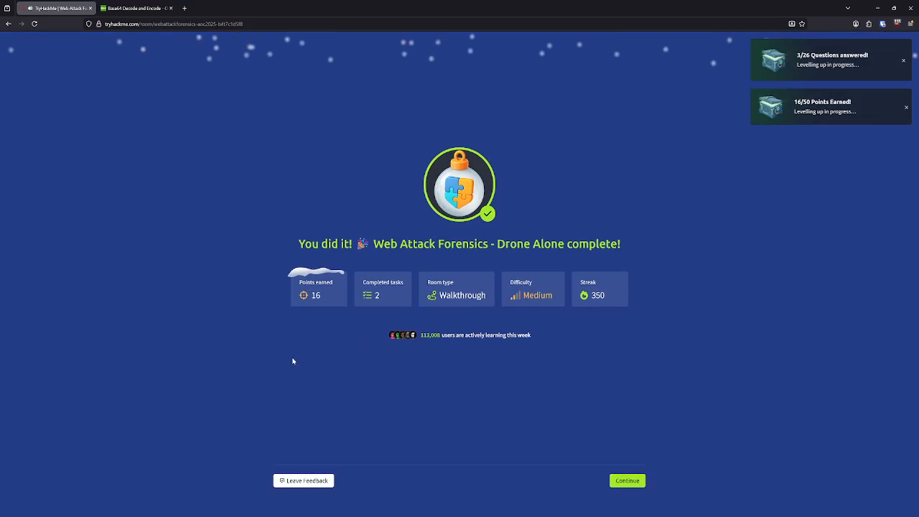